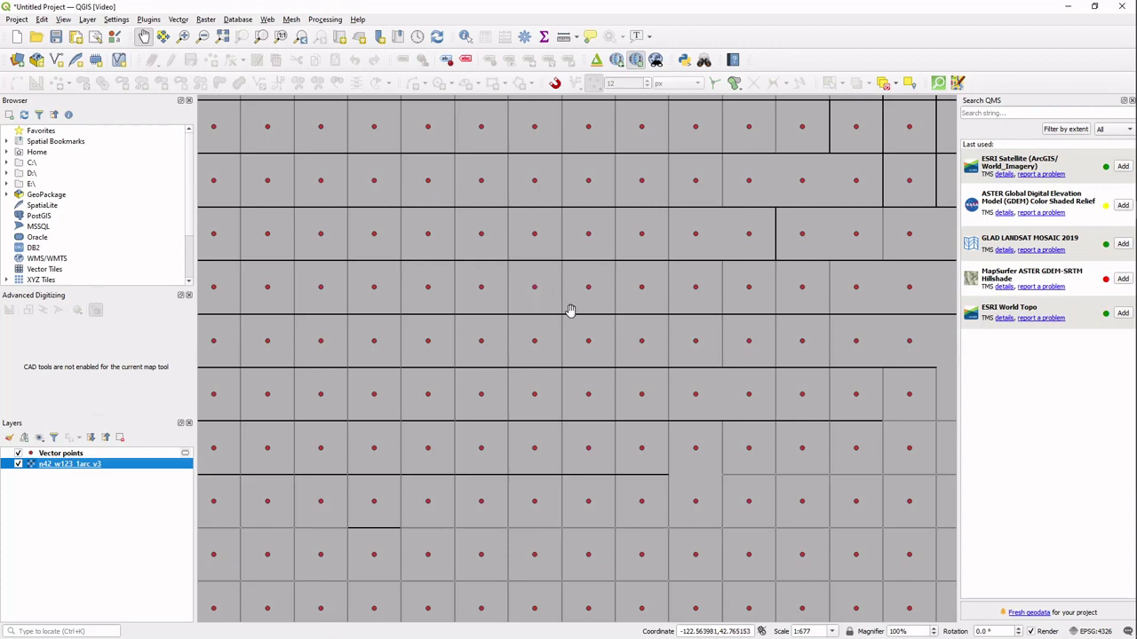
- Remove the Vector points layer from the project
scroll(573, 311, "down", 1)
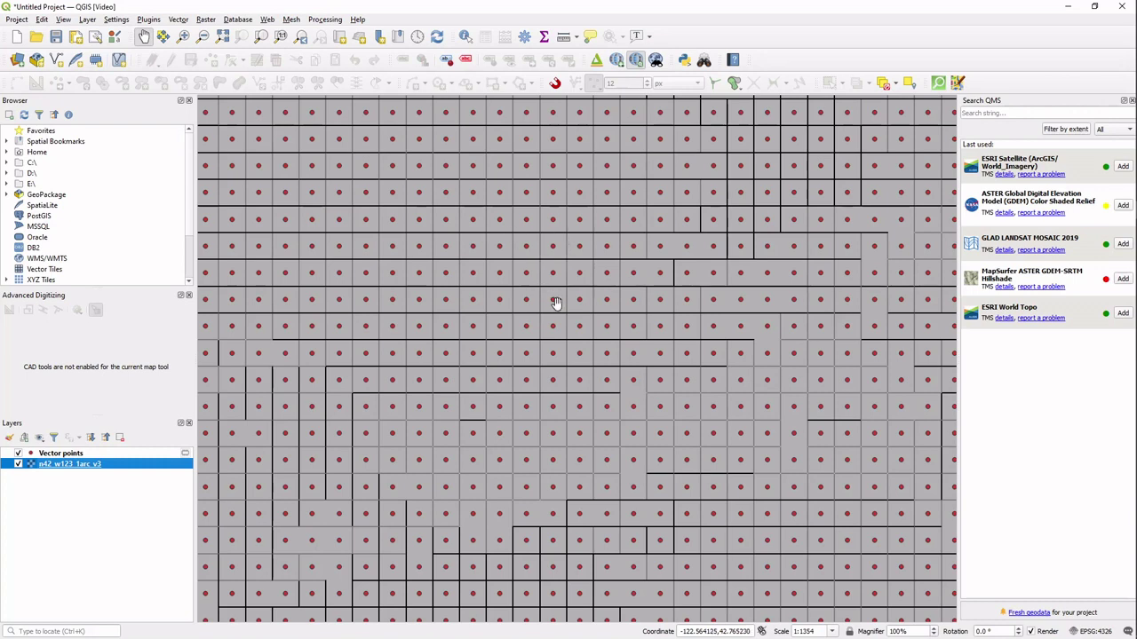
scroll(546, 307, "up", 1)
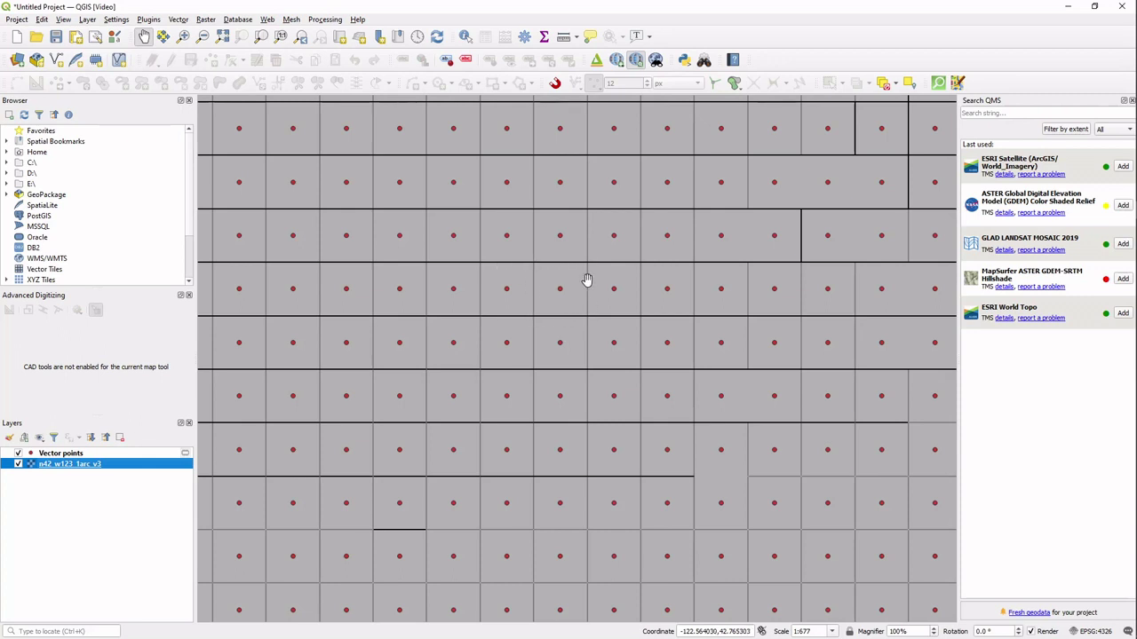
left_click(40, 454)
right_click(46, 453)
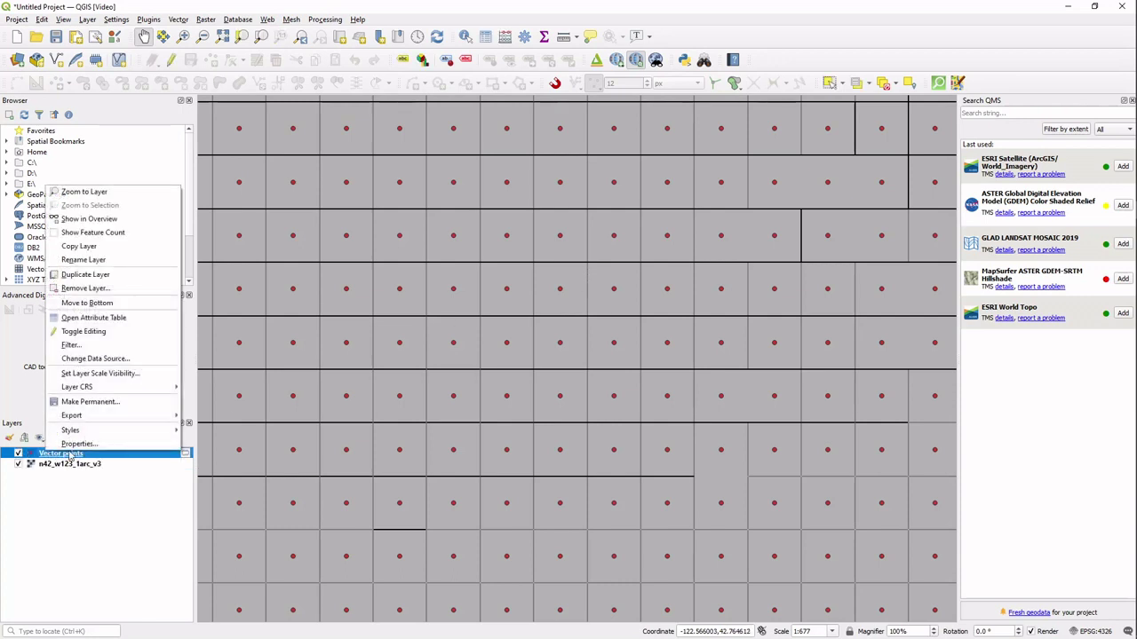
left_click(107, 289)
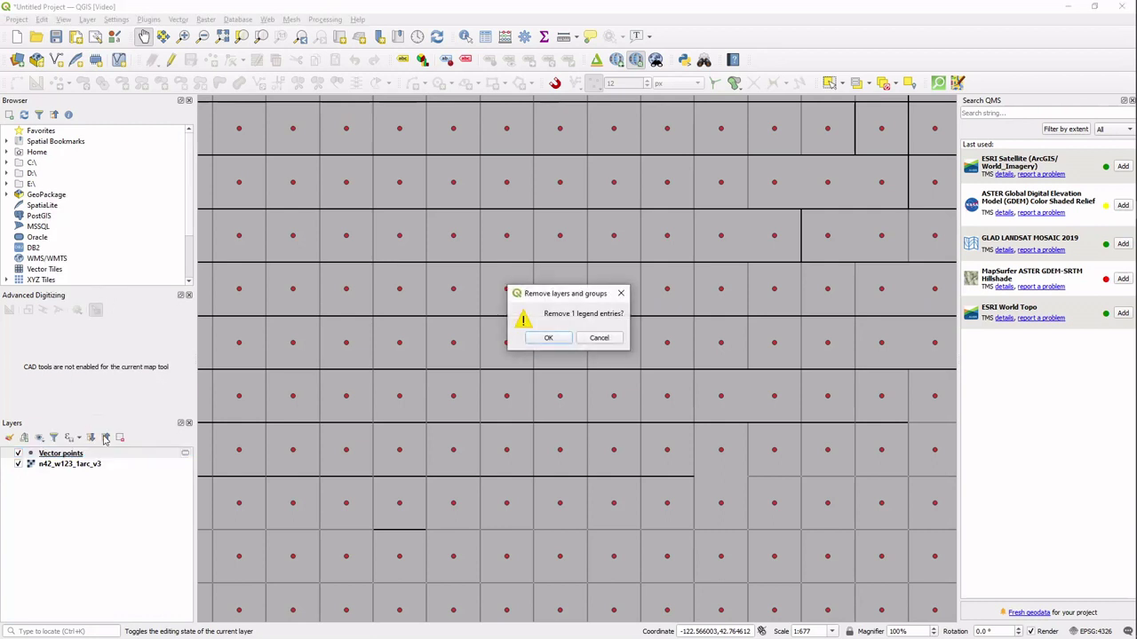
left_click(548, 338)
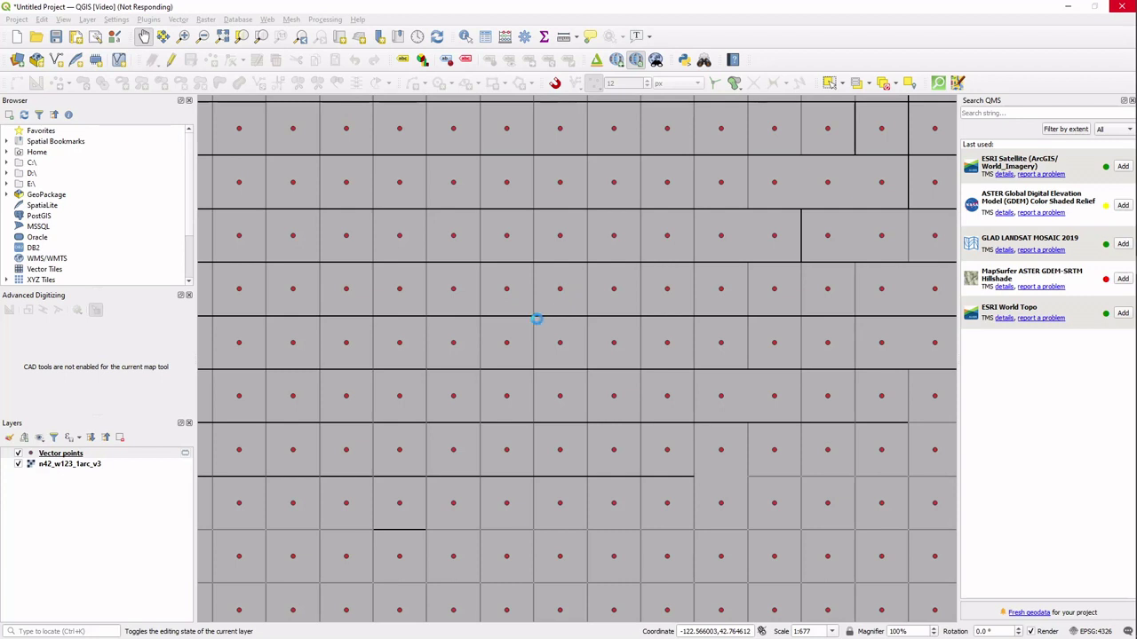
left_click(78, 466)
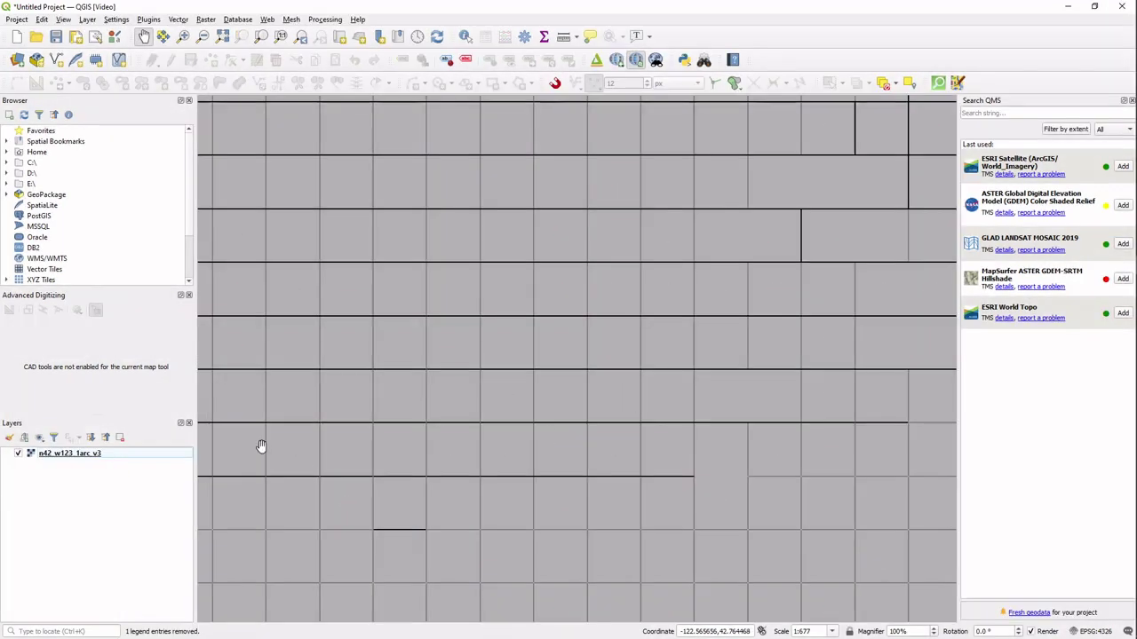
- Change the n42_w123_1arc_v3 raster's render type to Singleband gray
scroll(568, 354, "down", 3)
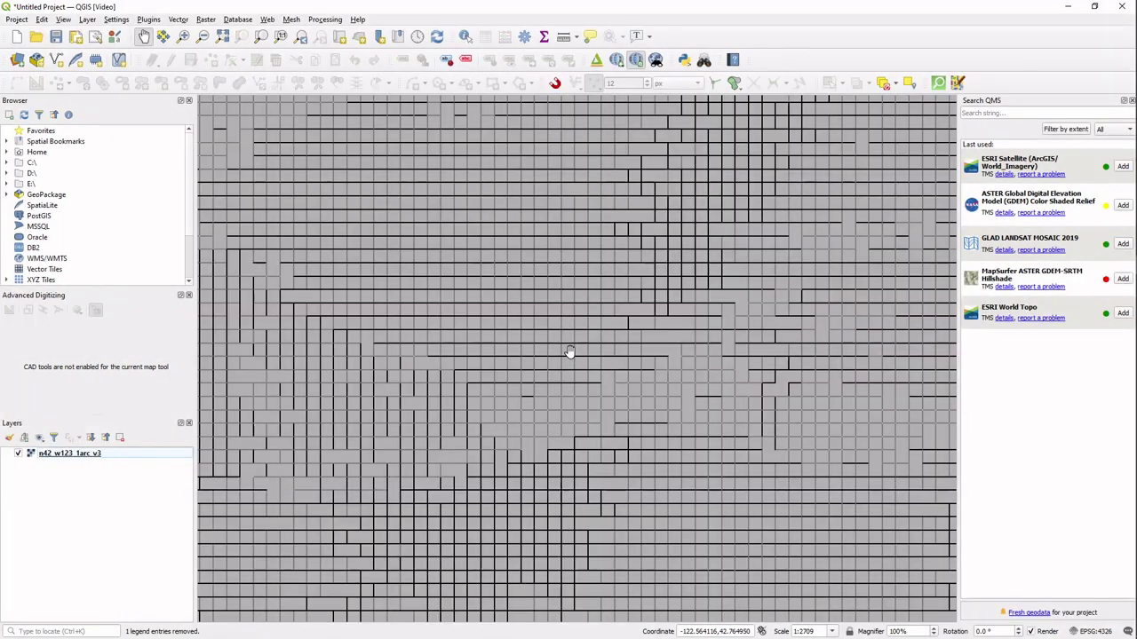
scroll(568, 353, "down", 4)
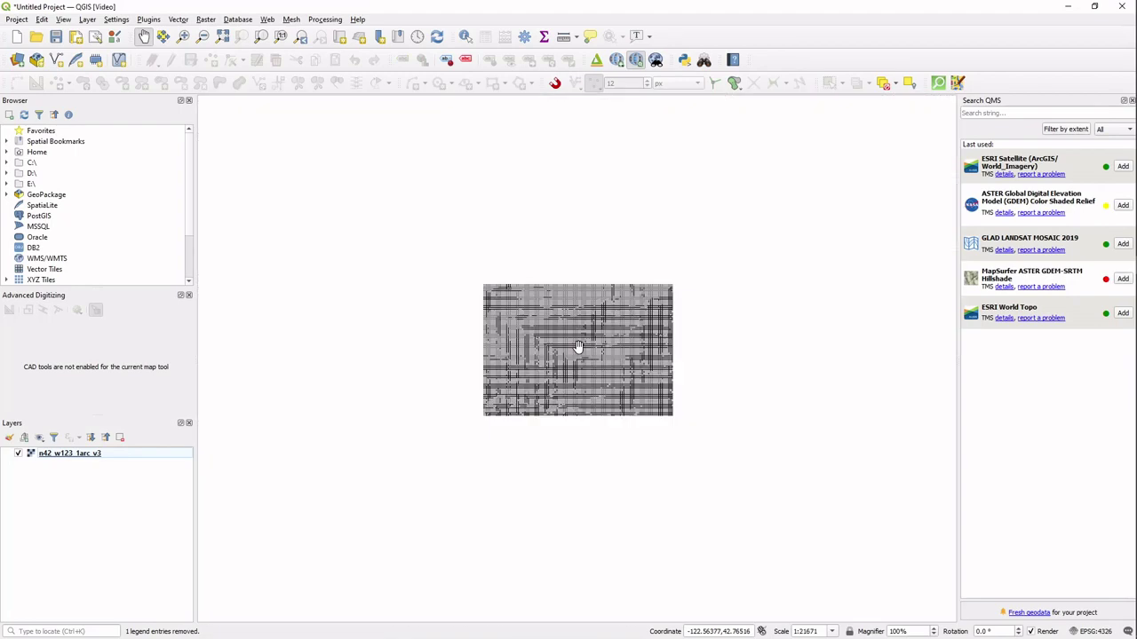
scroll(578, 346, "down", 2)
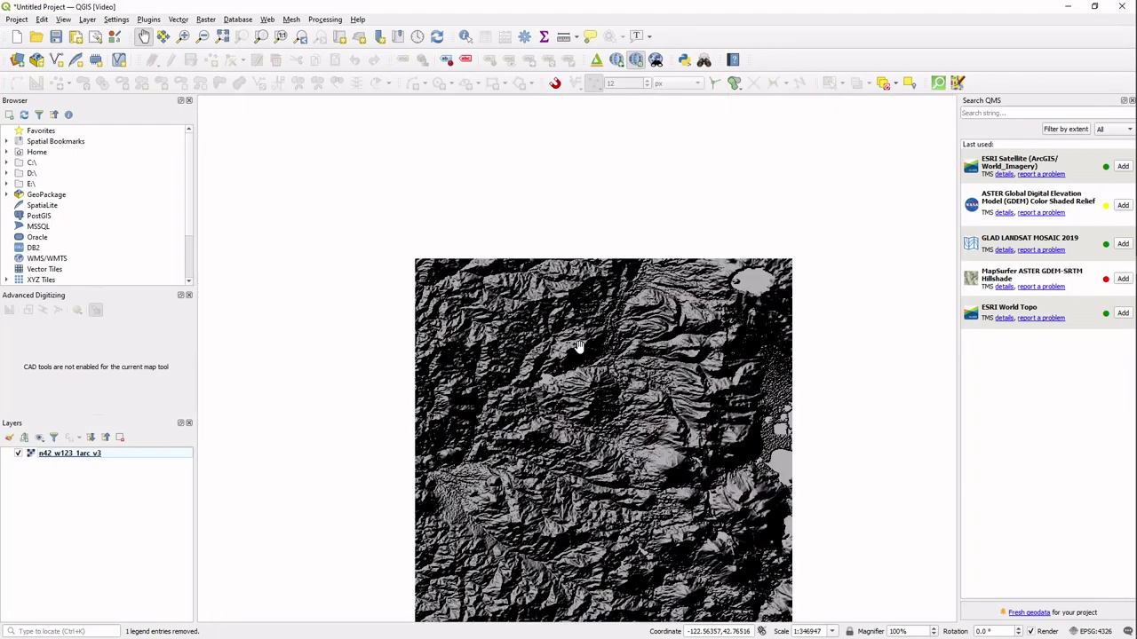
left_click_drag(616, 399, 601, 303)
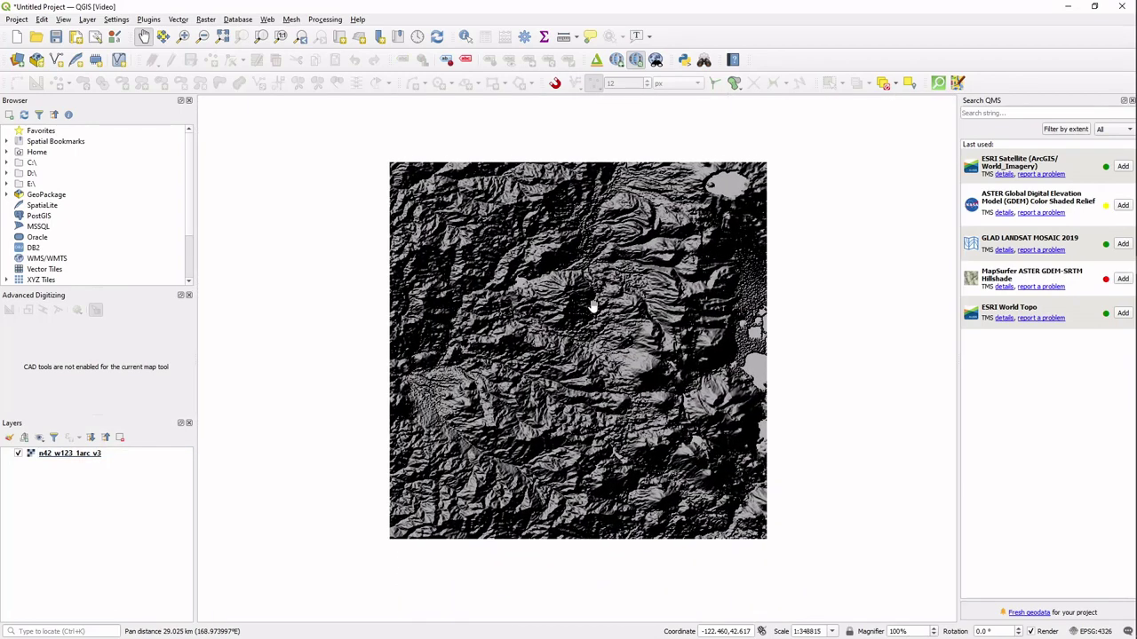
scroll(586, 333, "up", 1)
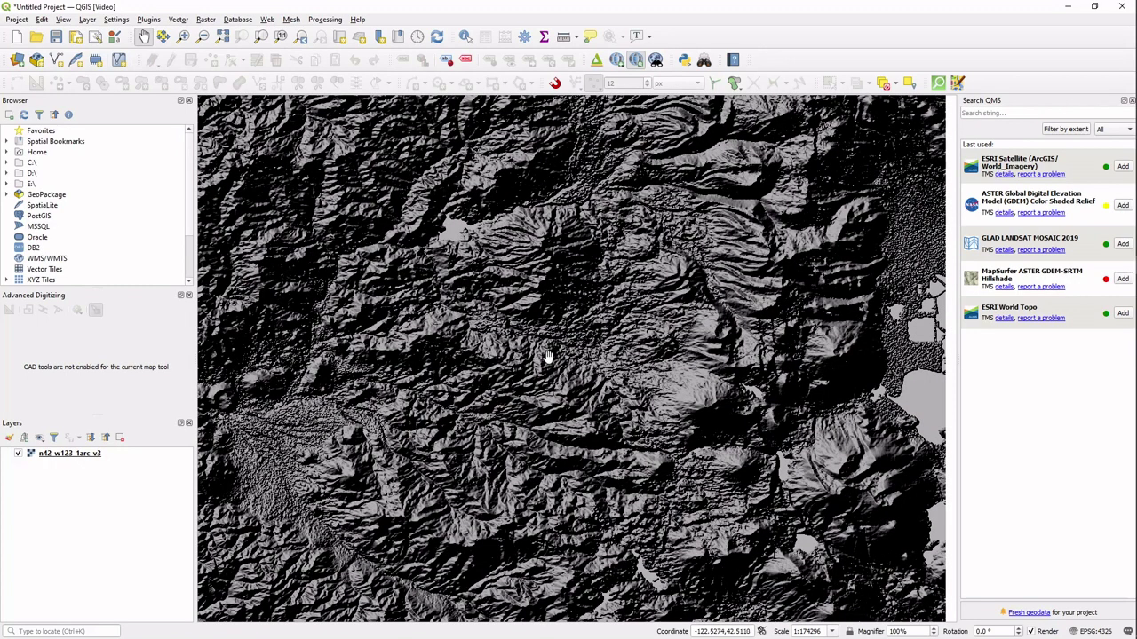
left_click(75, 456)
double_click(74, 456)
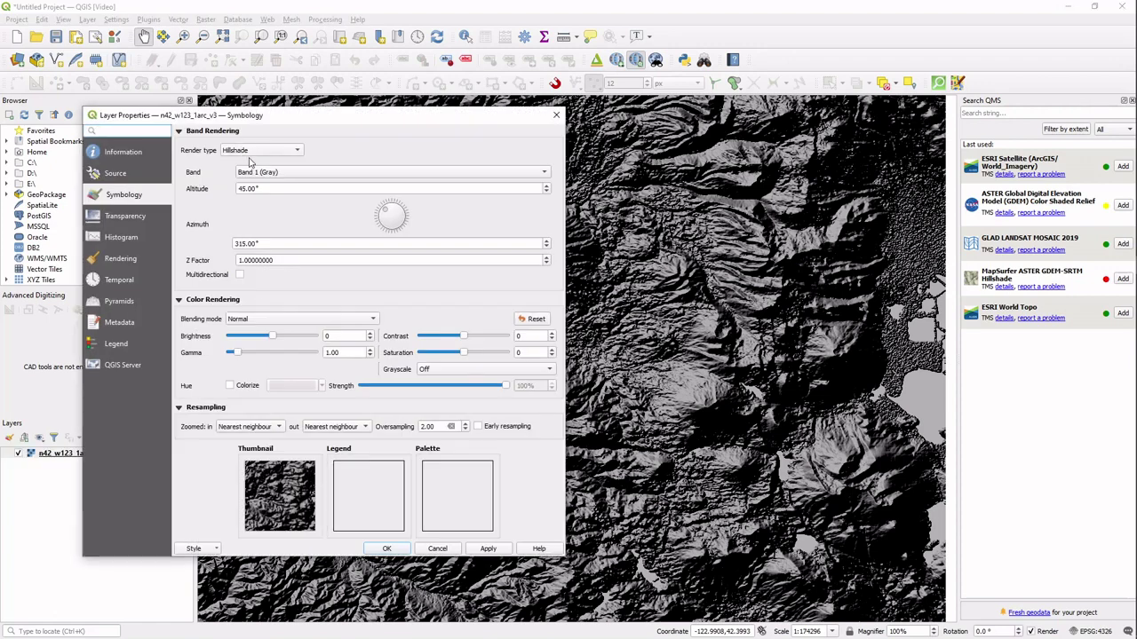
left_click_drag(311, 118, 313, 115)
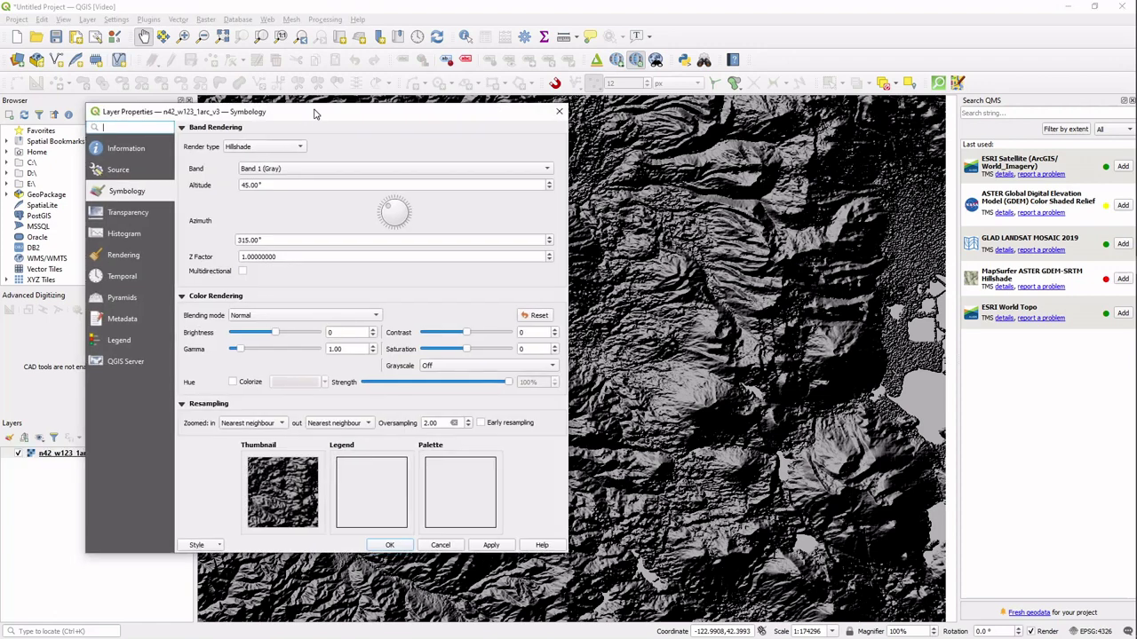
left_click(271, 147)
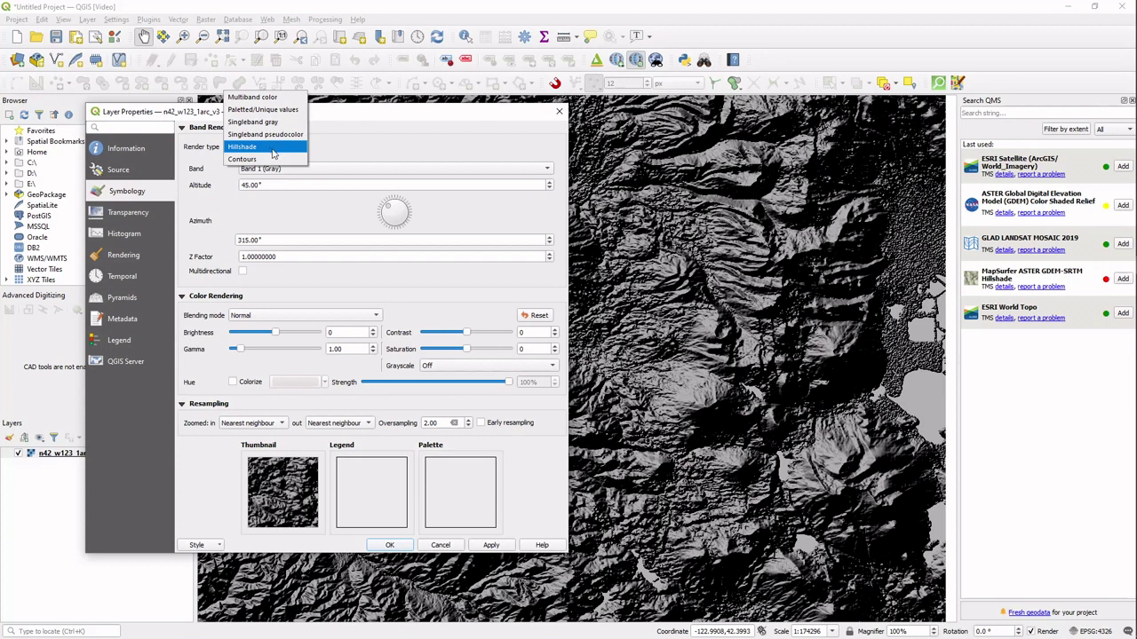
left_click(266, 122)
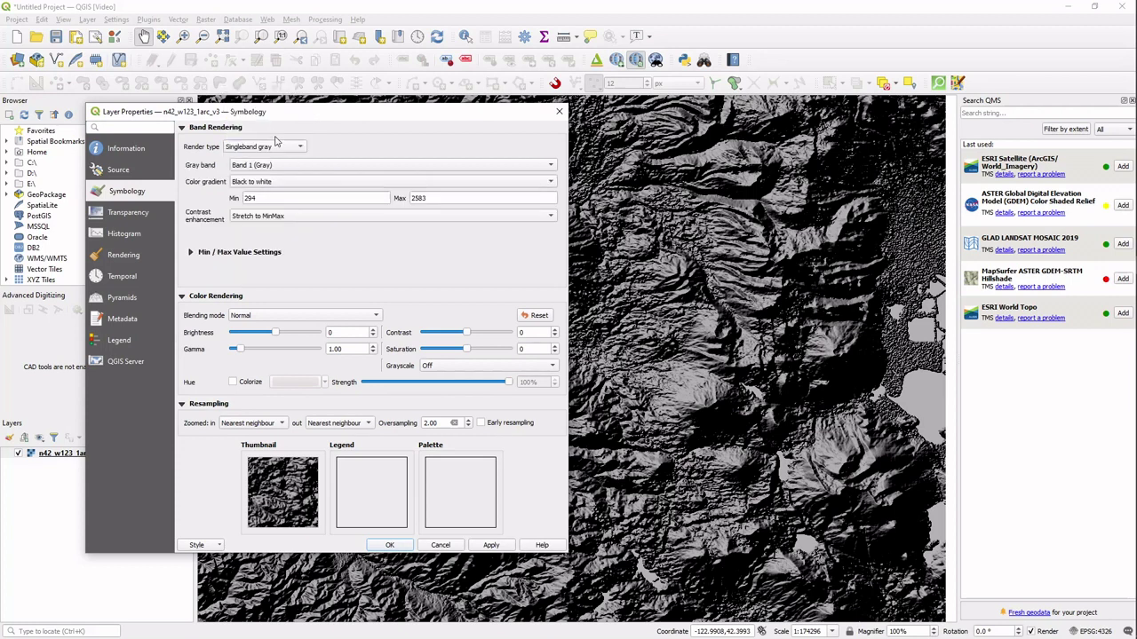
left_click(491, 544)
left_click(389, 544)
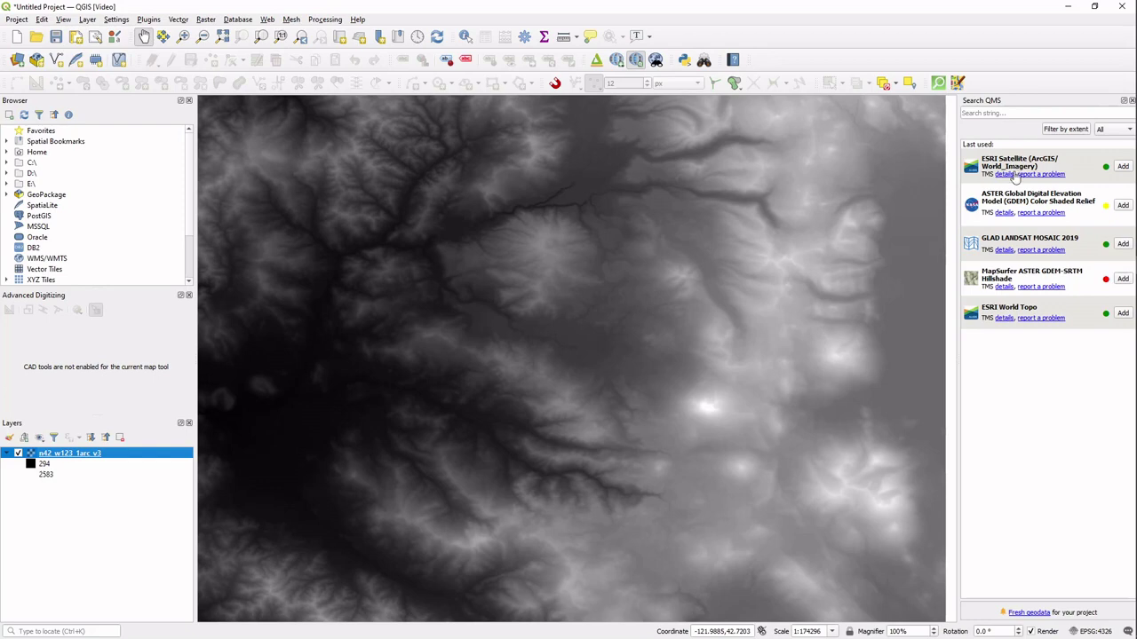
- Add the ESRI Satellite (ArcGIS/World_Imagery) basemap and hide the n42_w123_1arc_v3 raster above it
double_click(1014, 169)
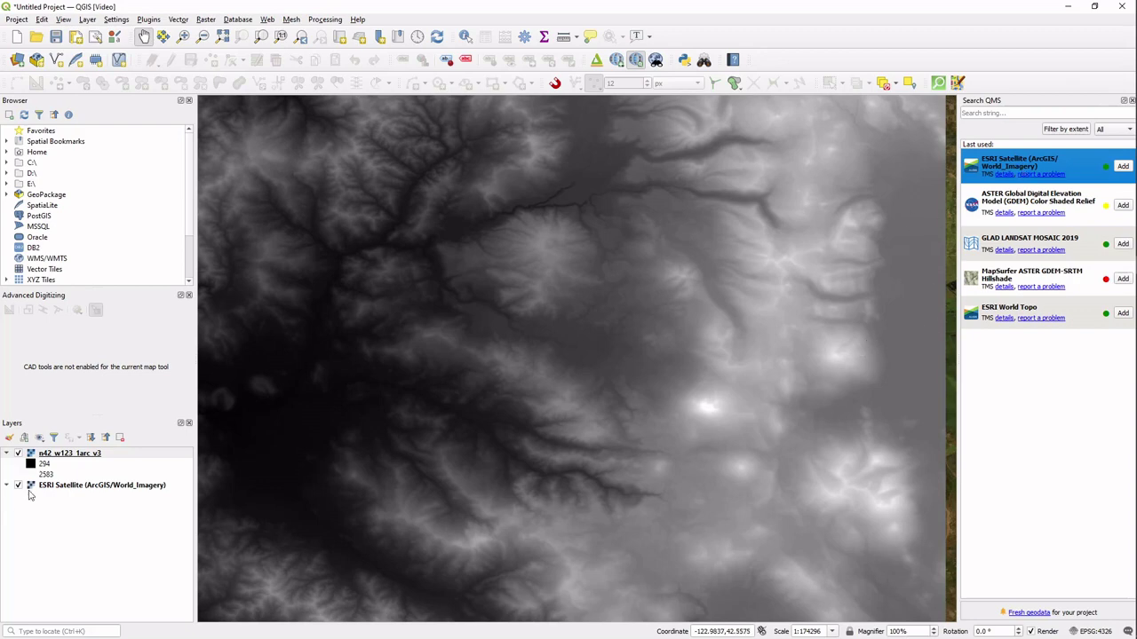
left_click(18, 454)
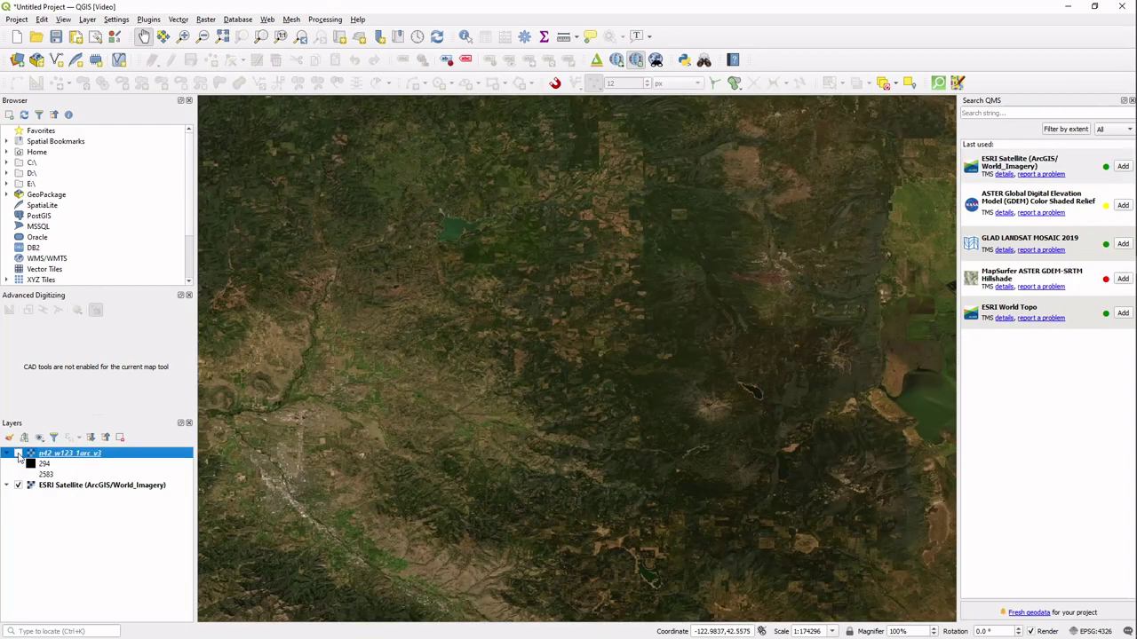
left_click(73, 487)
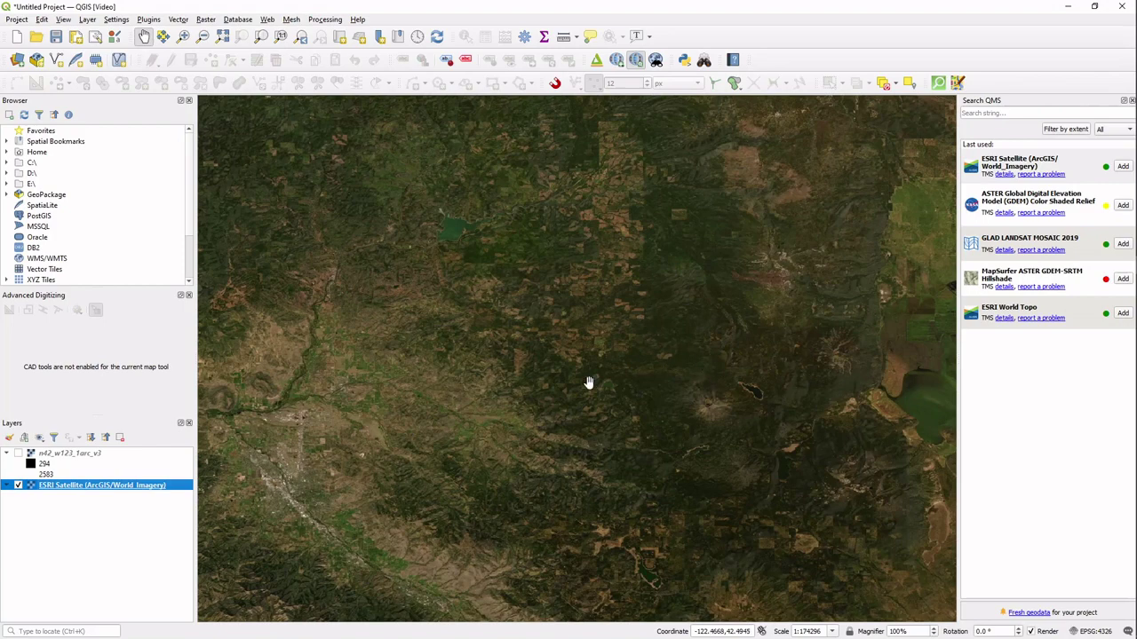
- Create a temporary scratch layer with Polygon geometry, keeping the default layer name
scroll(619, 325, "up", 1)
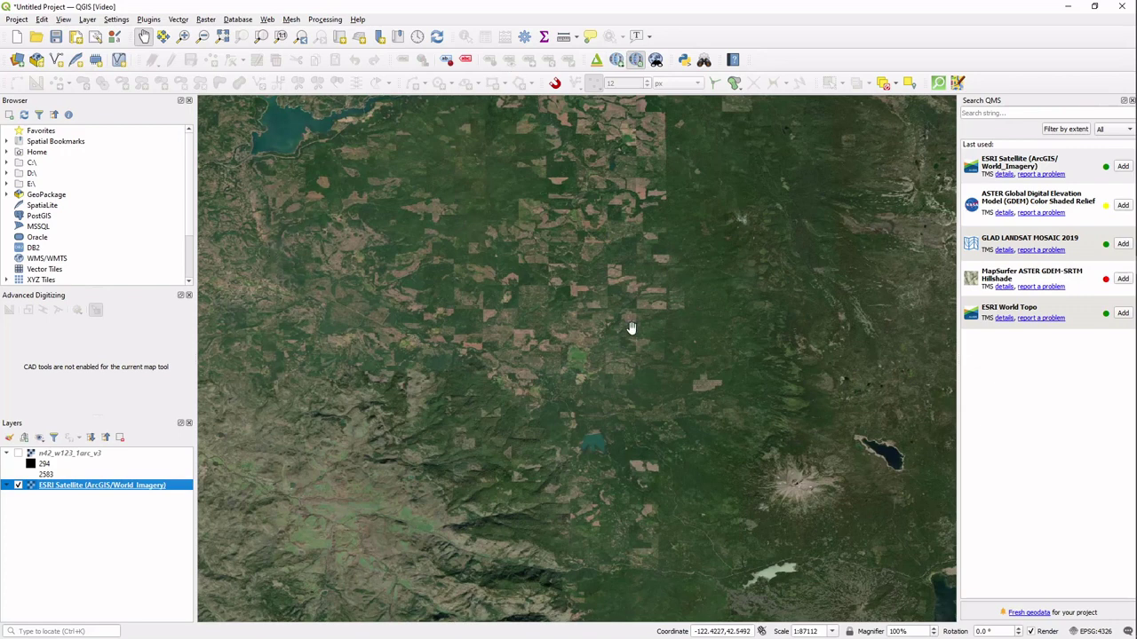
left_click(95, 60)
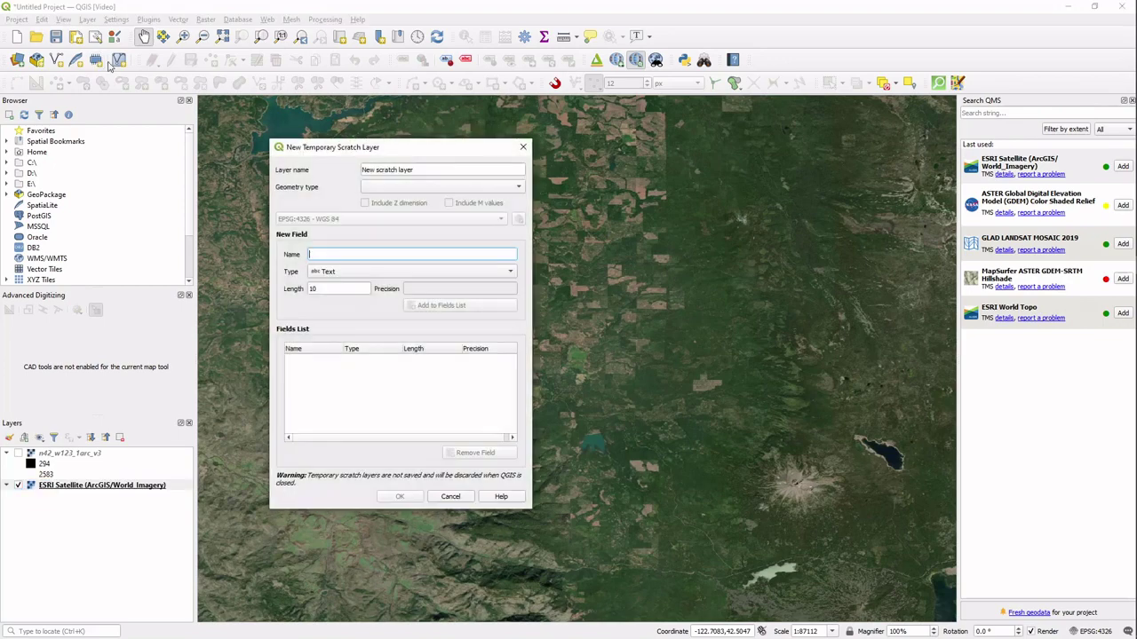
left_click(418, 187)
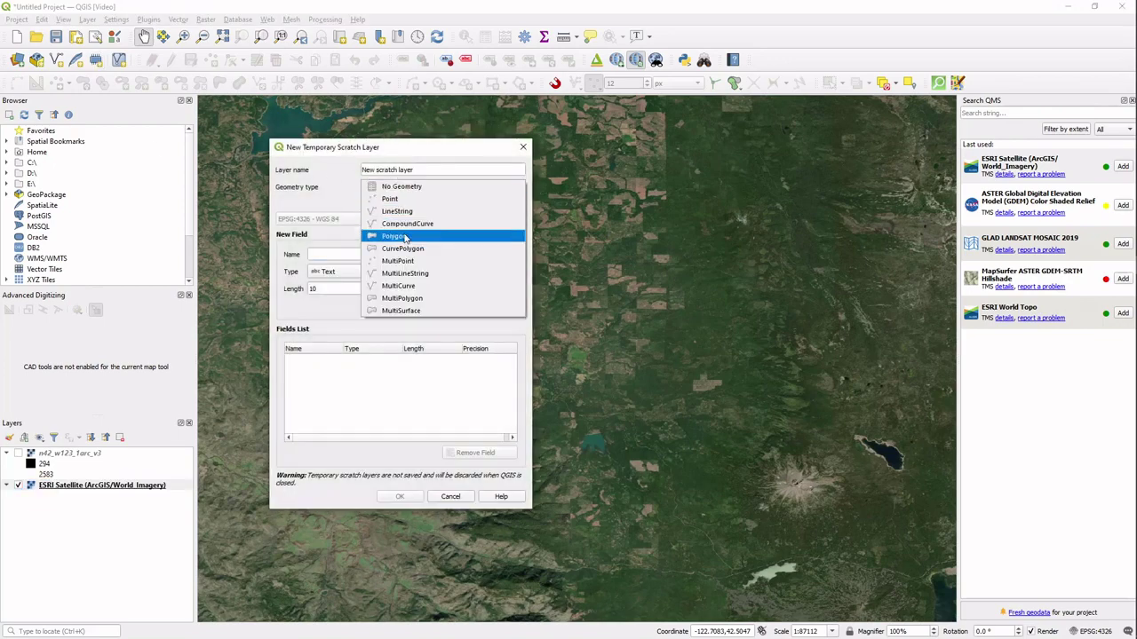
left_click(406, 237)
left_click(400, 496)
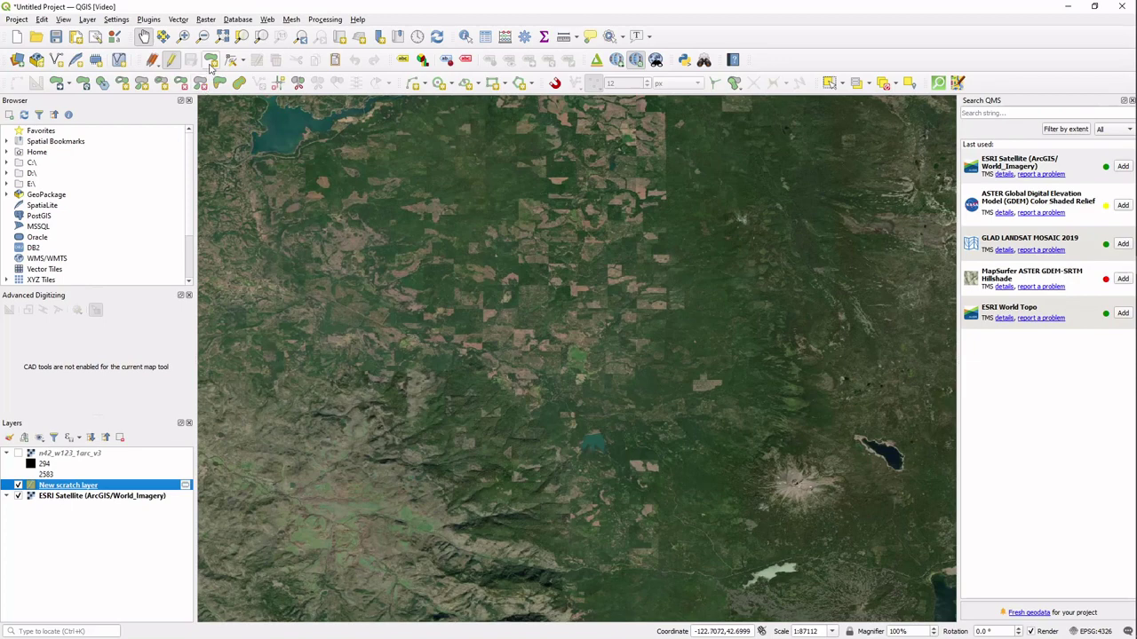
- Digitize a ten-vertex polygon over the forested area northwest of the bare volcanic peak on the scratch layer, and hide that layer
left_click(211, 59)
left_click(415, 287)
left_click(424, 395)
left_click(492, 442)
left_click(683, 469)
left_click(764, 403)
left_click(763, 298)
left_click(735, 249)
left_click(630, 188)
left_click(508, 177)
left_click(459, 185)
right_click(461, 188)
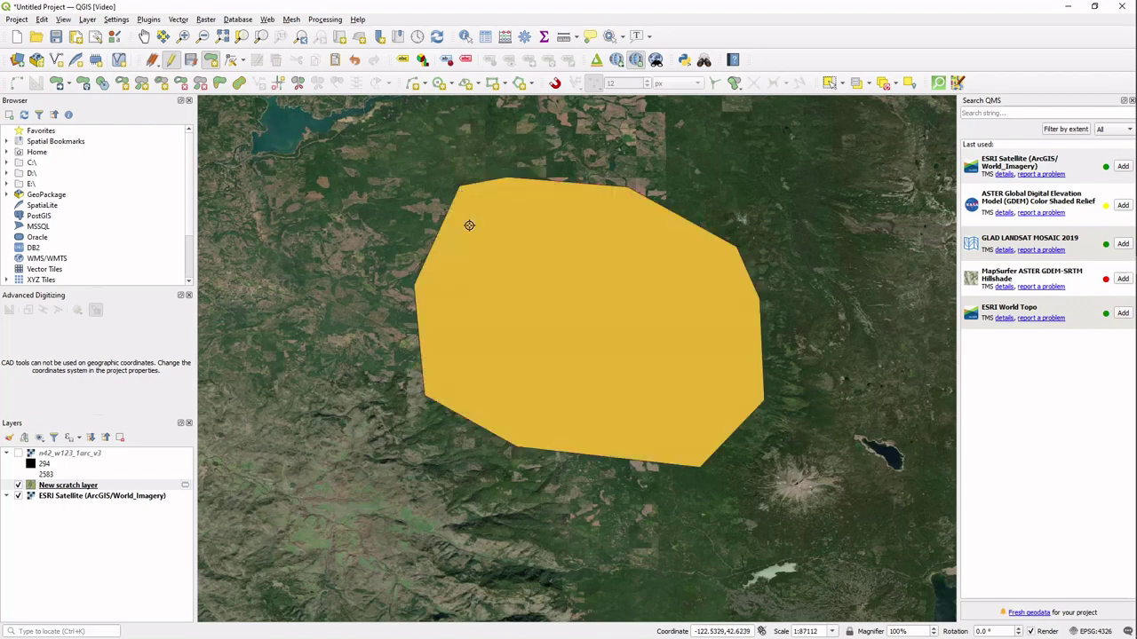
left_click(18, 486)
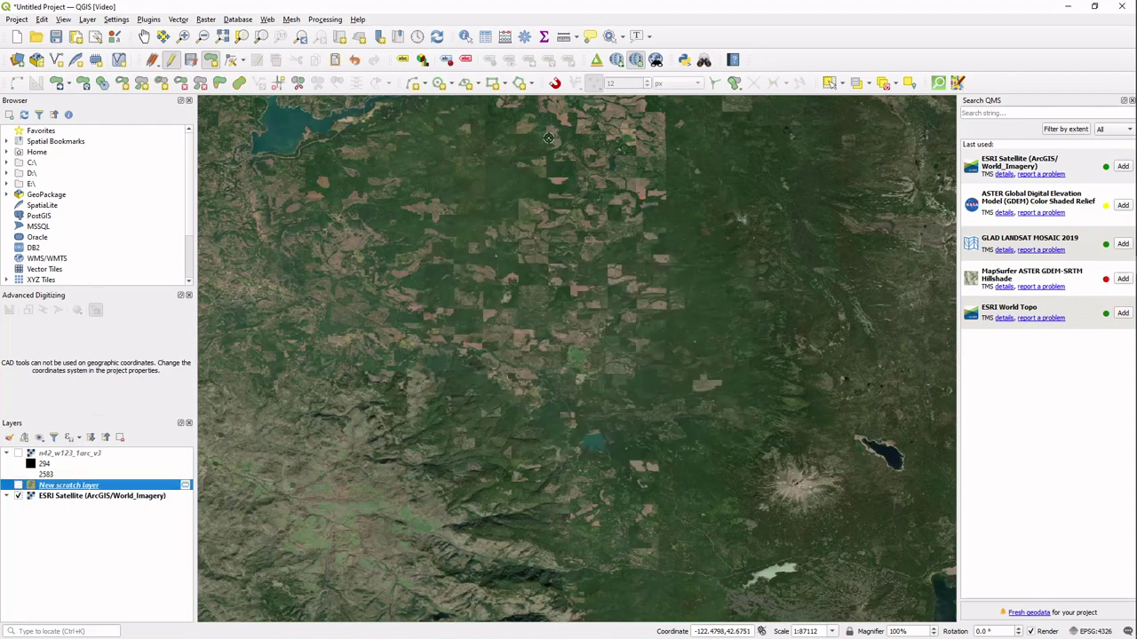
- Preview the n42_w123_1arc_v3 DEM in the Qgis2threejs Exporter at several zoom distances, and close the exporter
left_click(597, 61)
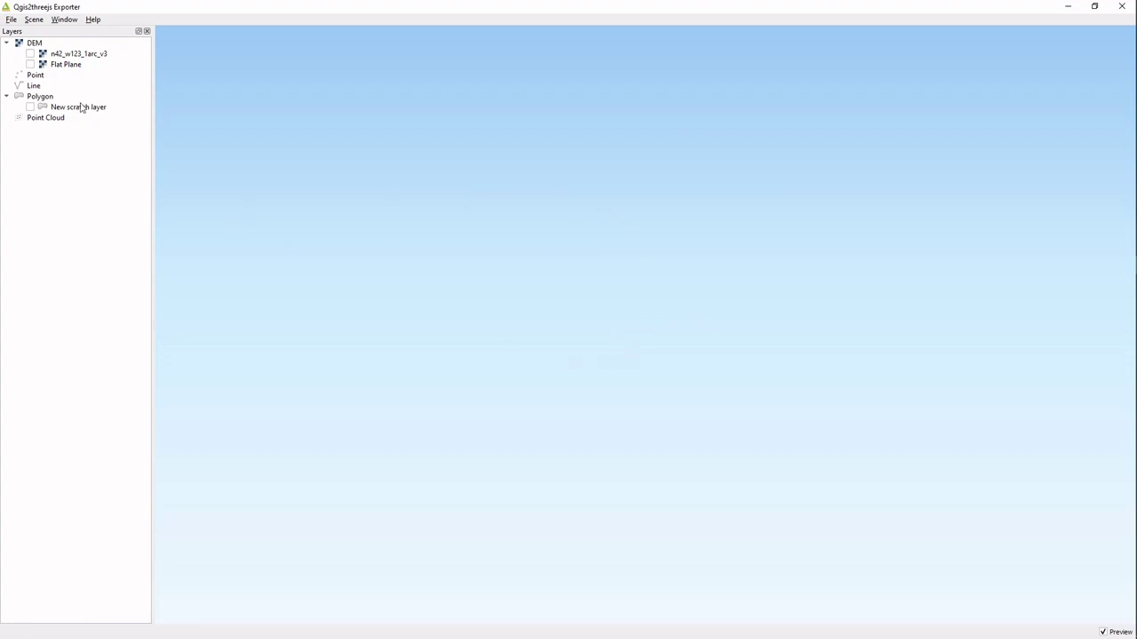
left_click(30, 54)
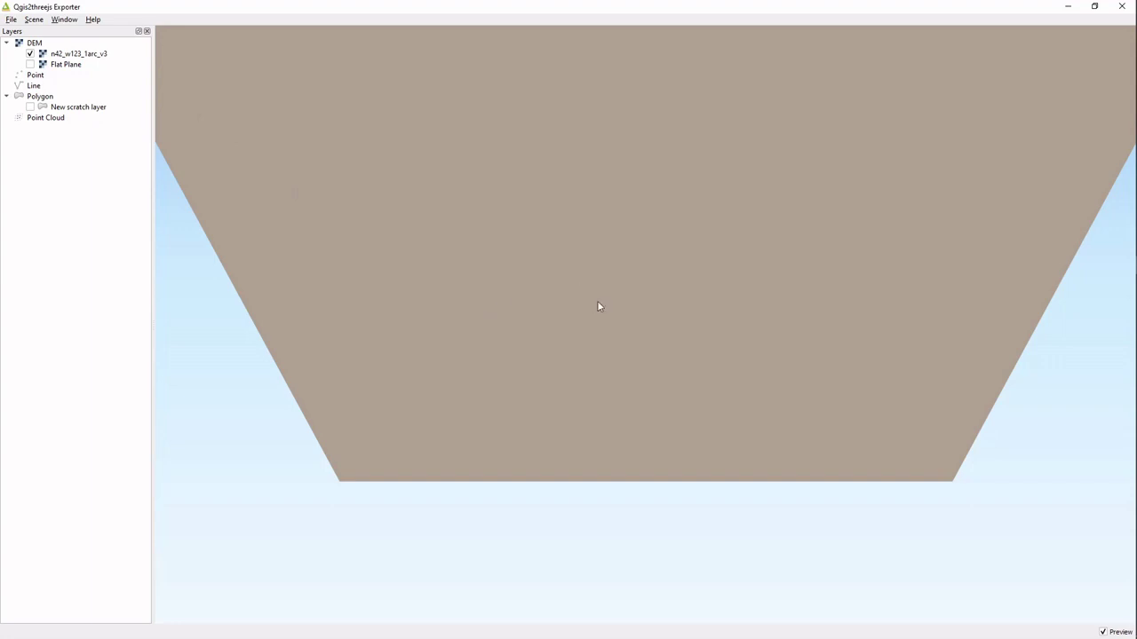
scroll(598, 306, "down", 3)
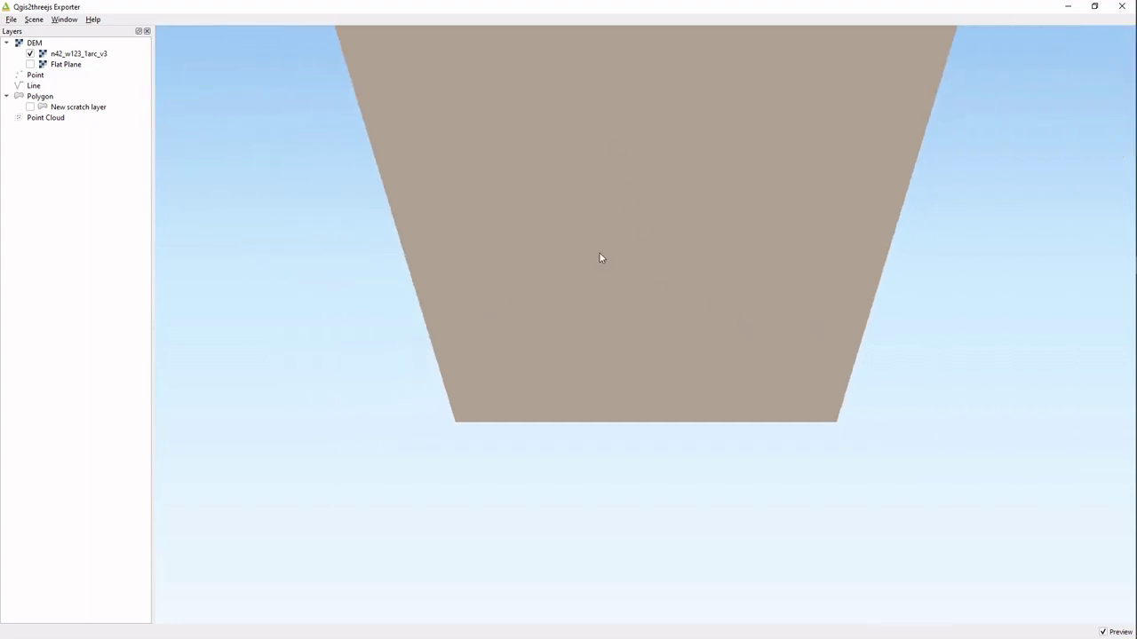
scroll(657, 321, "down", 5)
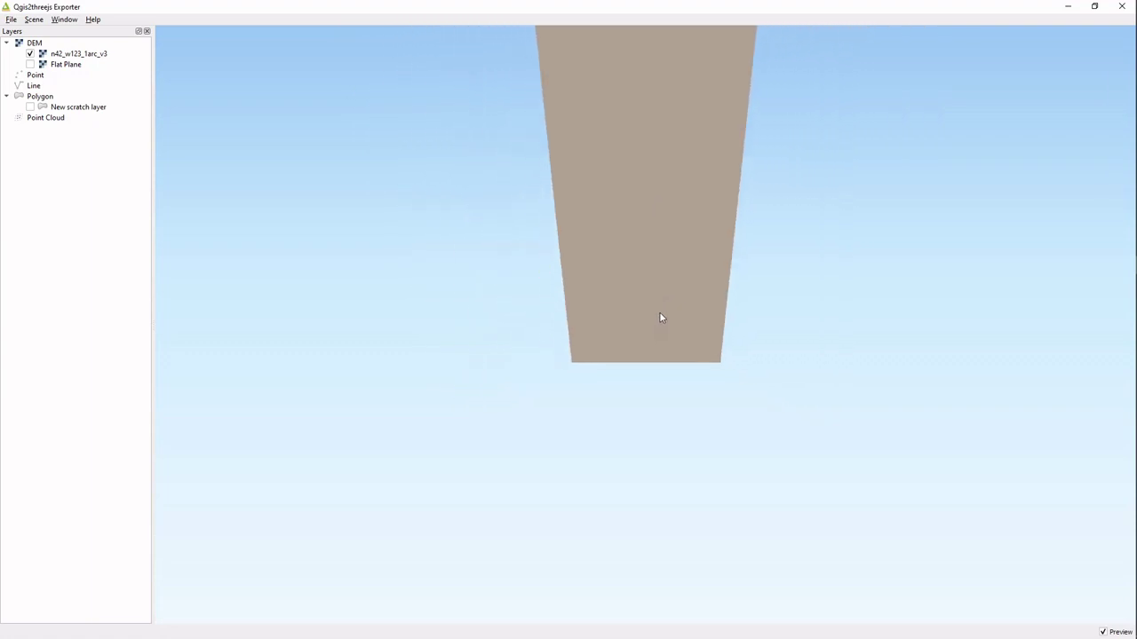
scroll(661, 316, "down", 5)
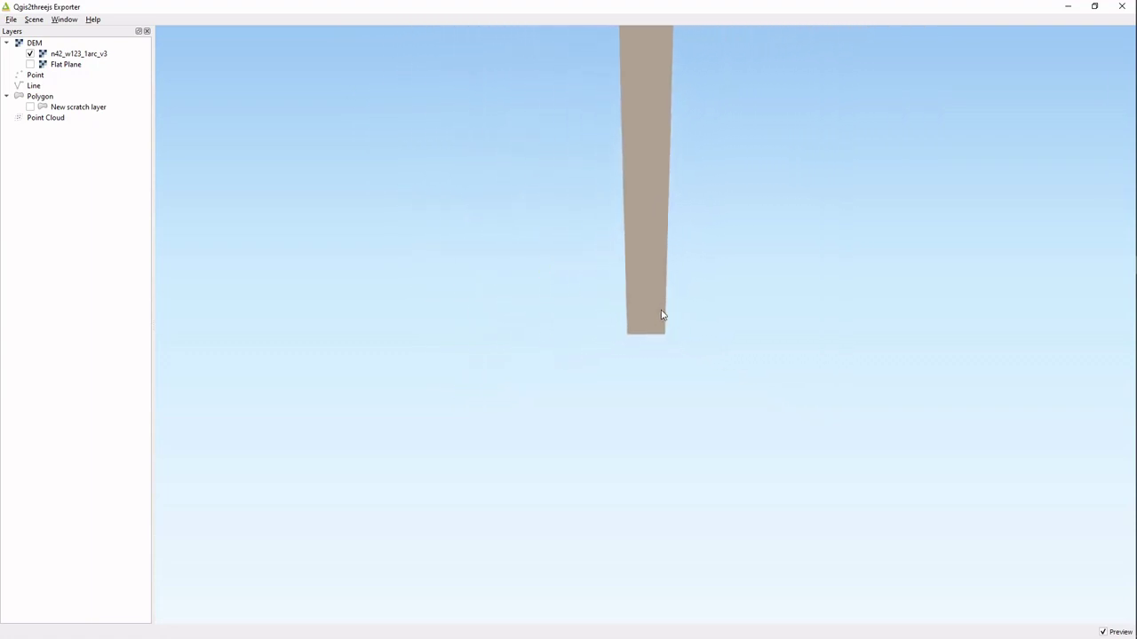
scroll(662, 316, "up", 5)
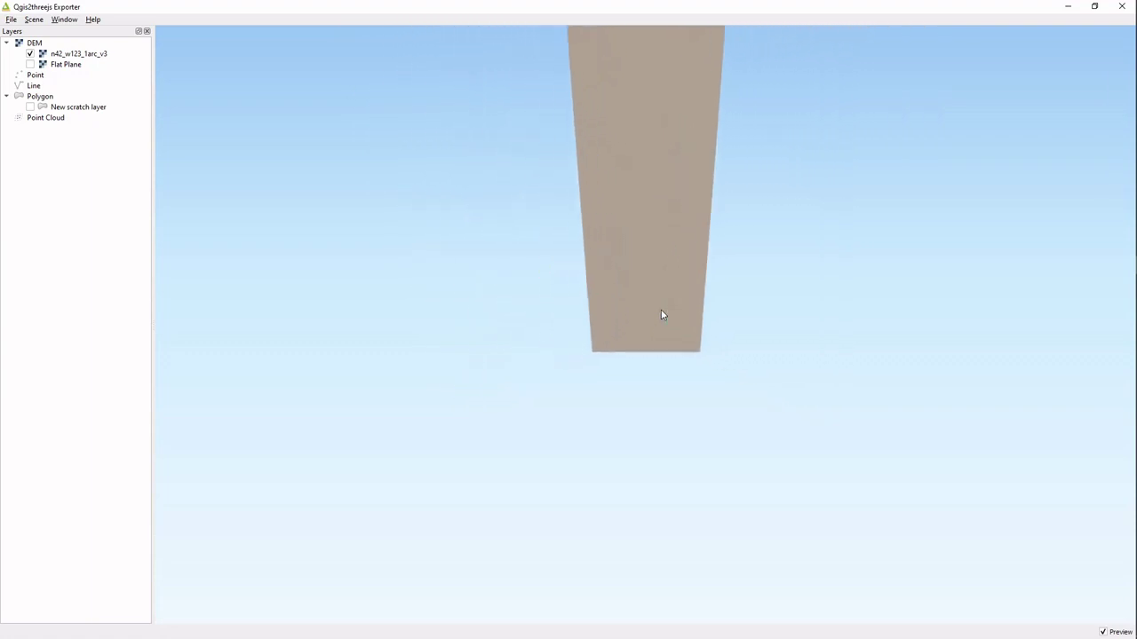
scroll(660, 315, "up", 4)
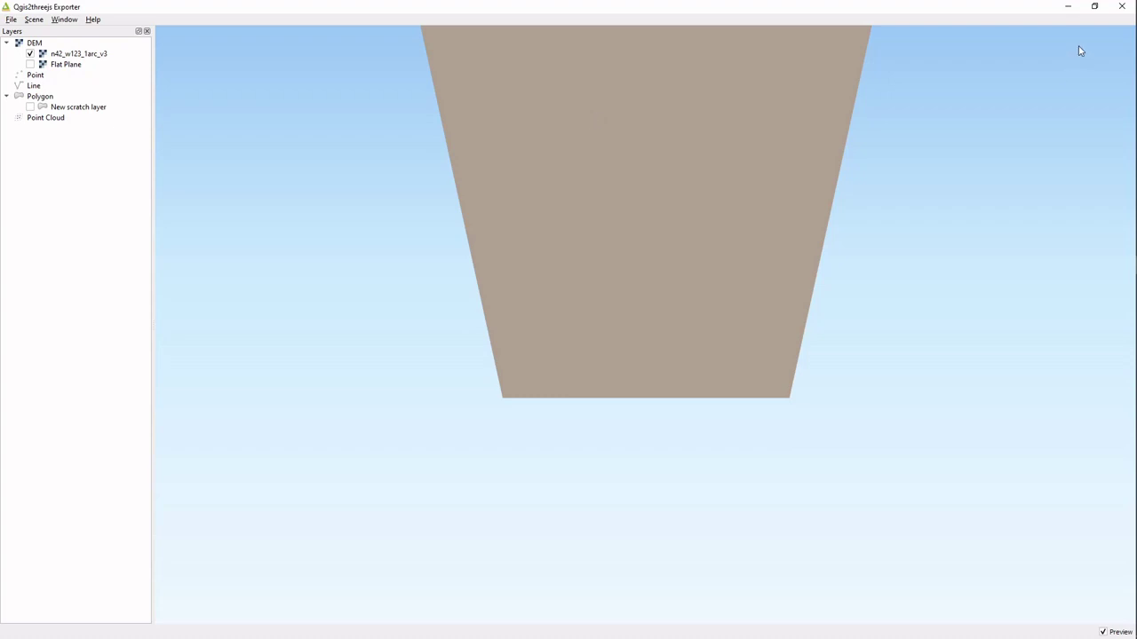
left_click(1121, 7)
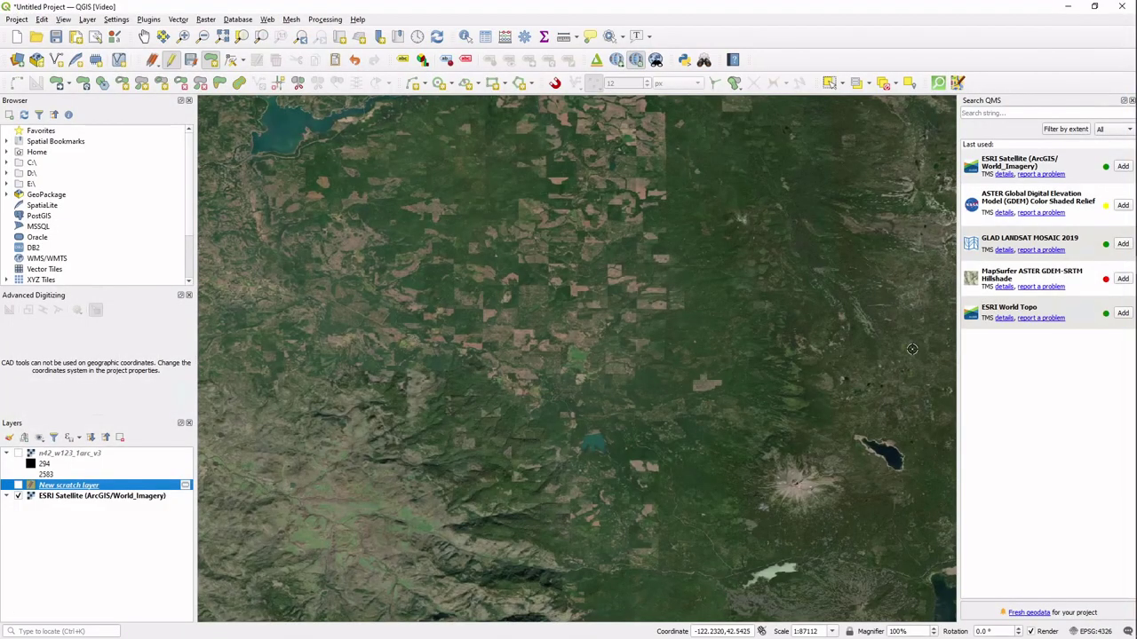
- Set the project coordinate reference system to WGS 84 / Pseudo-Mercator (EPSG:3857)
left_click(1096, 631)
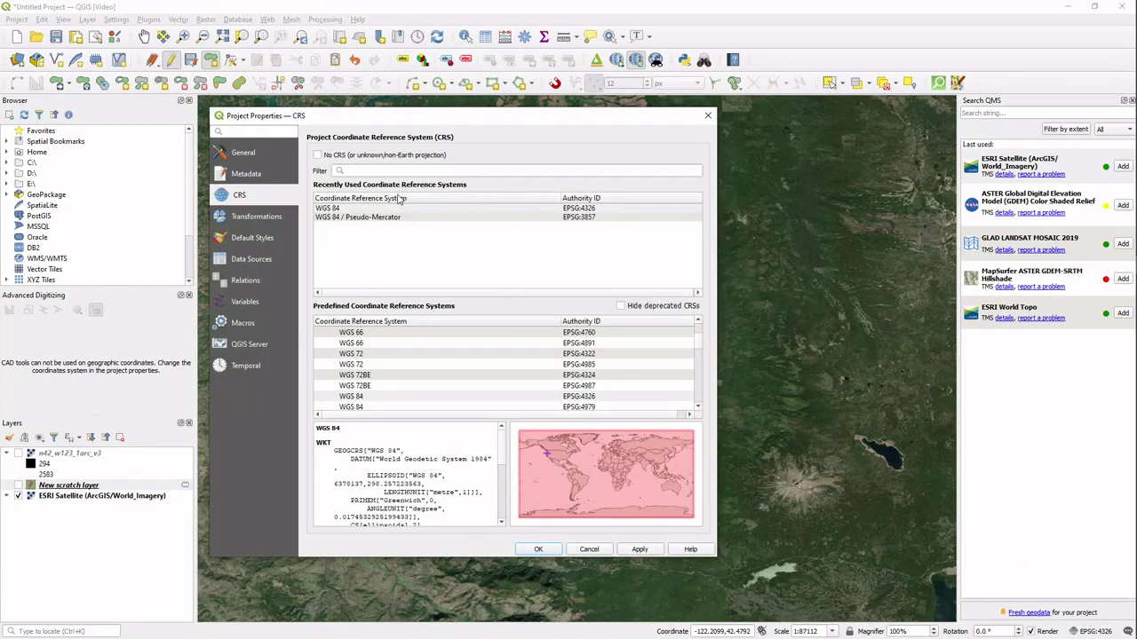
left_click(388, 219)
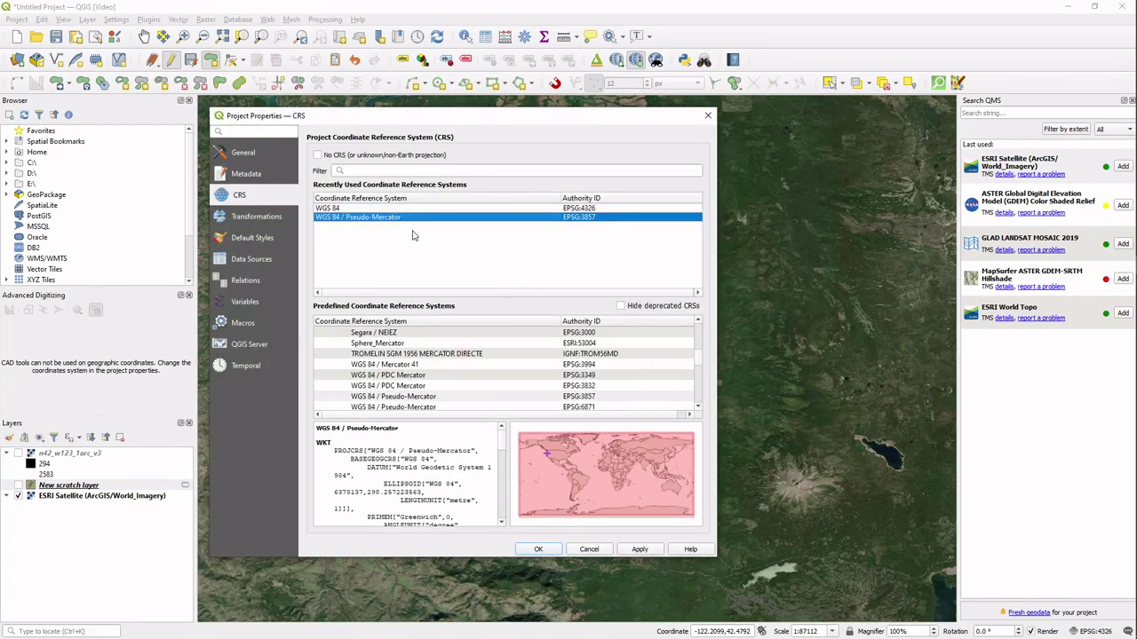
left_click(546, 550)
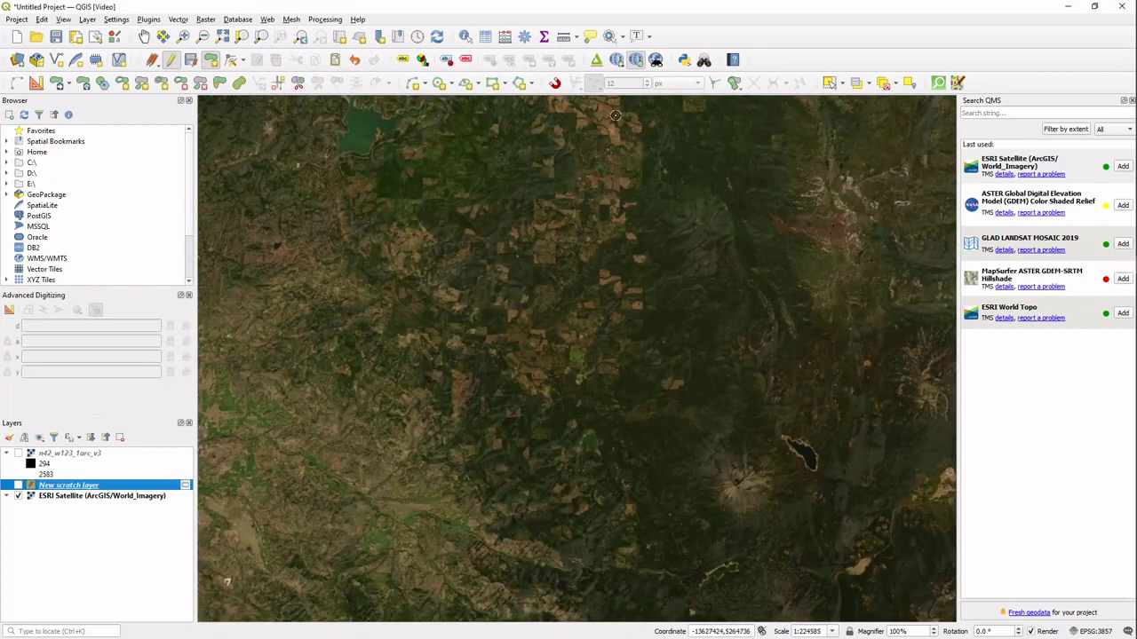
- Open the Qgis2threejs Exporter and preview the n42_w123_1arc_v3 terrain in the projected CRS
left_click(596, 59)
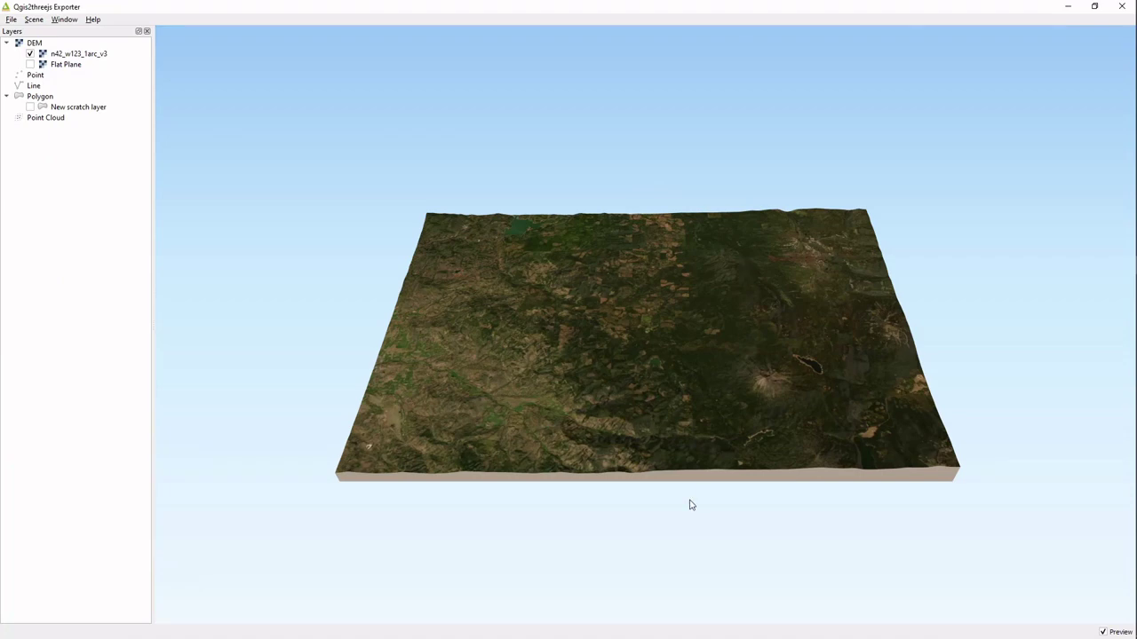
left_click_drag(497, 386, 530, 363)
scroll(590, 401, "up", 3)
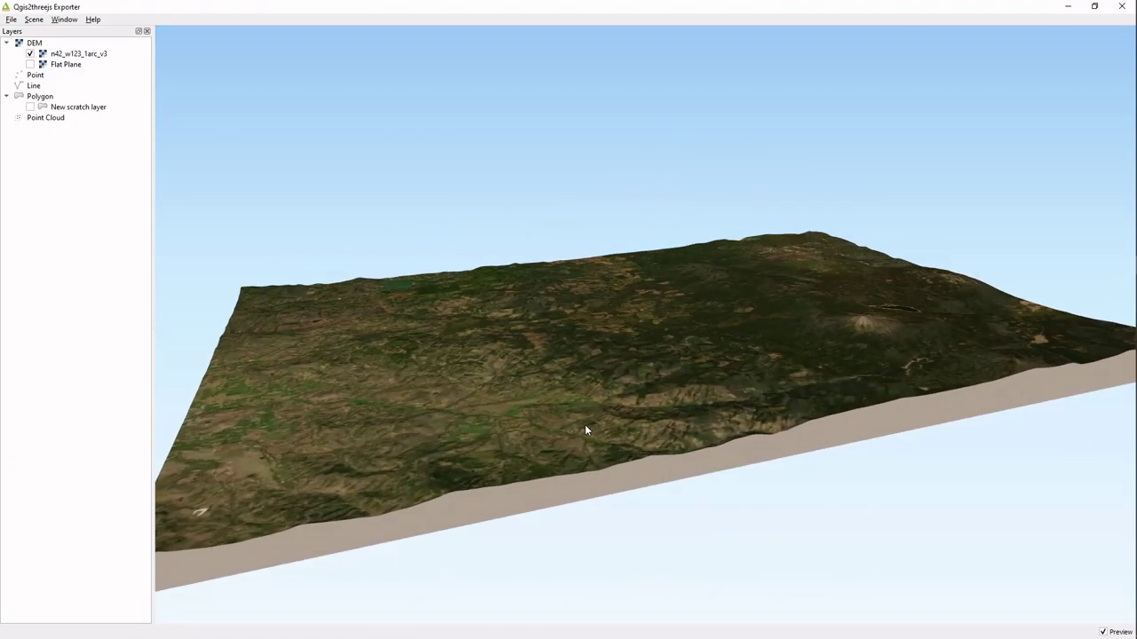
scroll(597, 433, "down", 5)
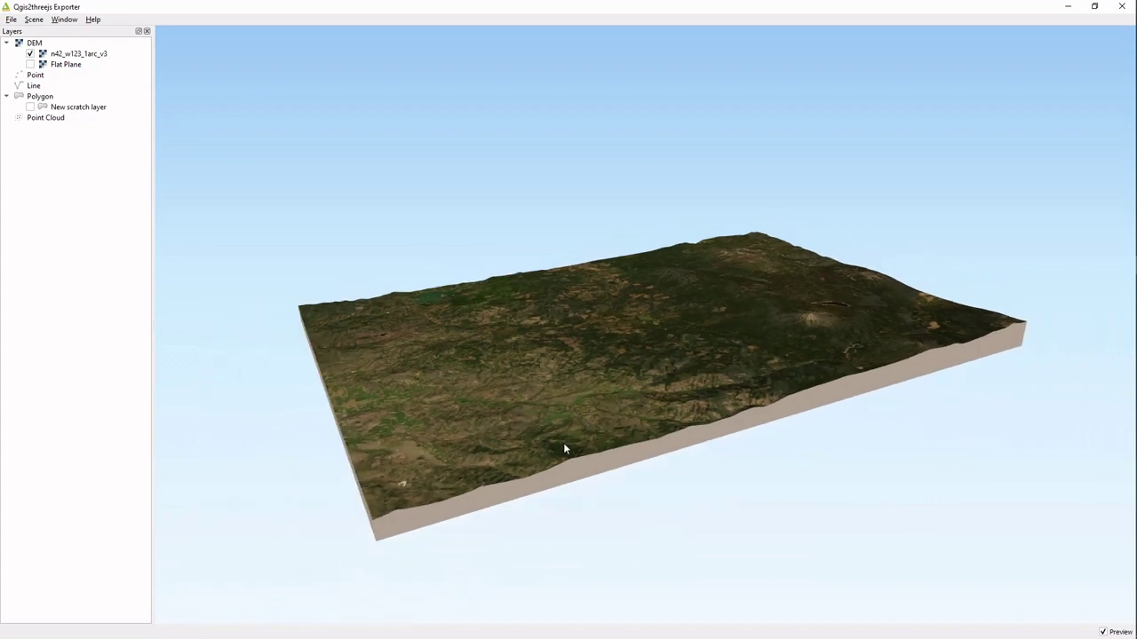
mouse_move(556, 444)
left_mouse_down()
mouse_move(726, 444)
mouse_move(696, 459)
mouse_move(570, 446)
left_mouse_up()
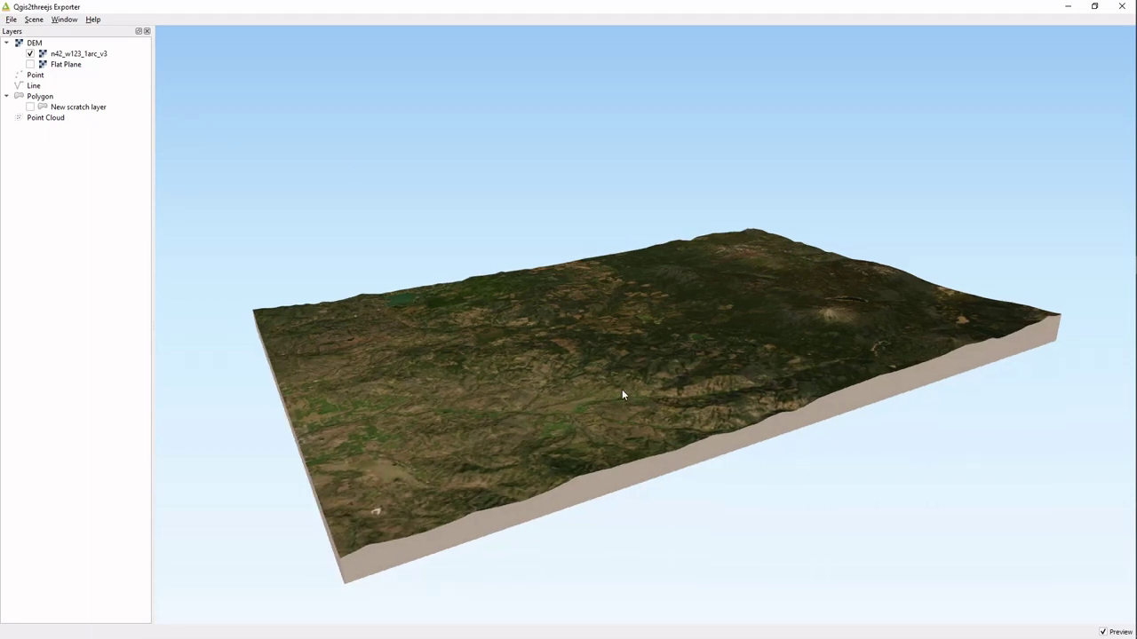
- Set the scene's vertical exaggeration to 3 and apply it to the terrain preview
left_click(32, 20)
left_click(63, 32)
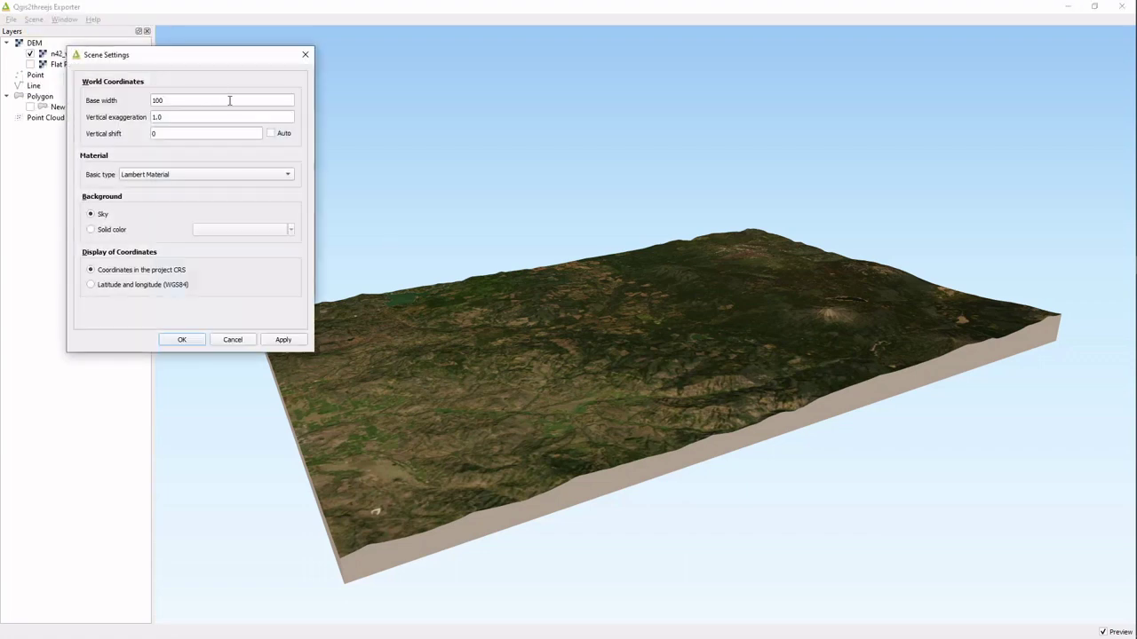
left_click_drag(207, 64, 226, 58)
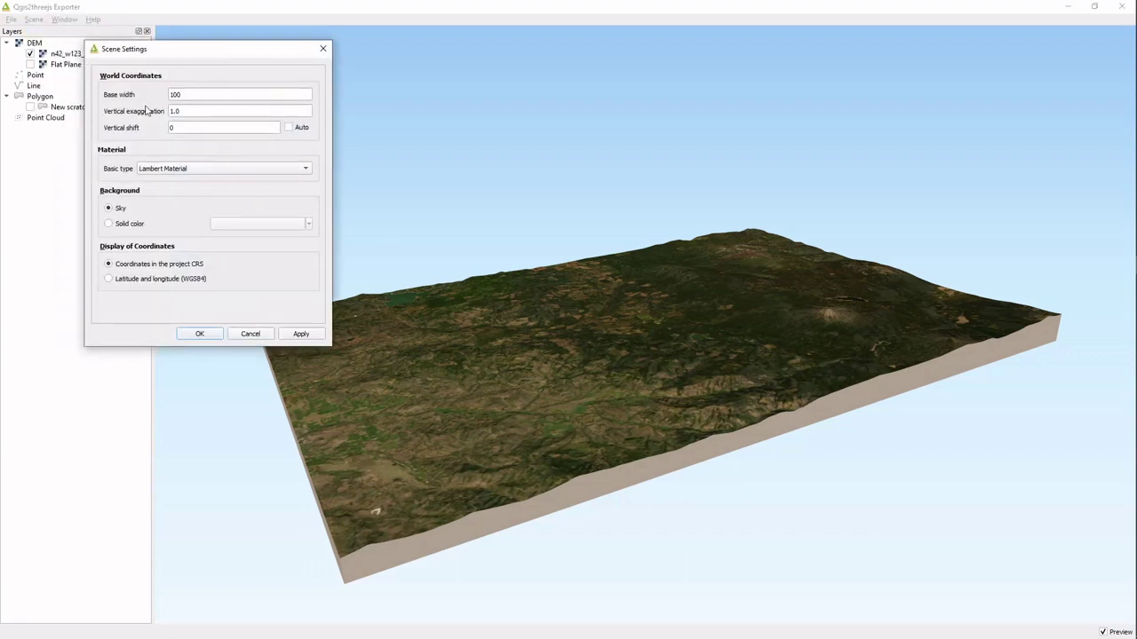
double_click(211, 111)
type("3")
left_click(301, 334)
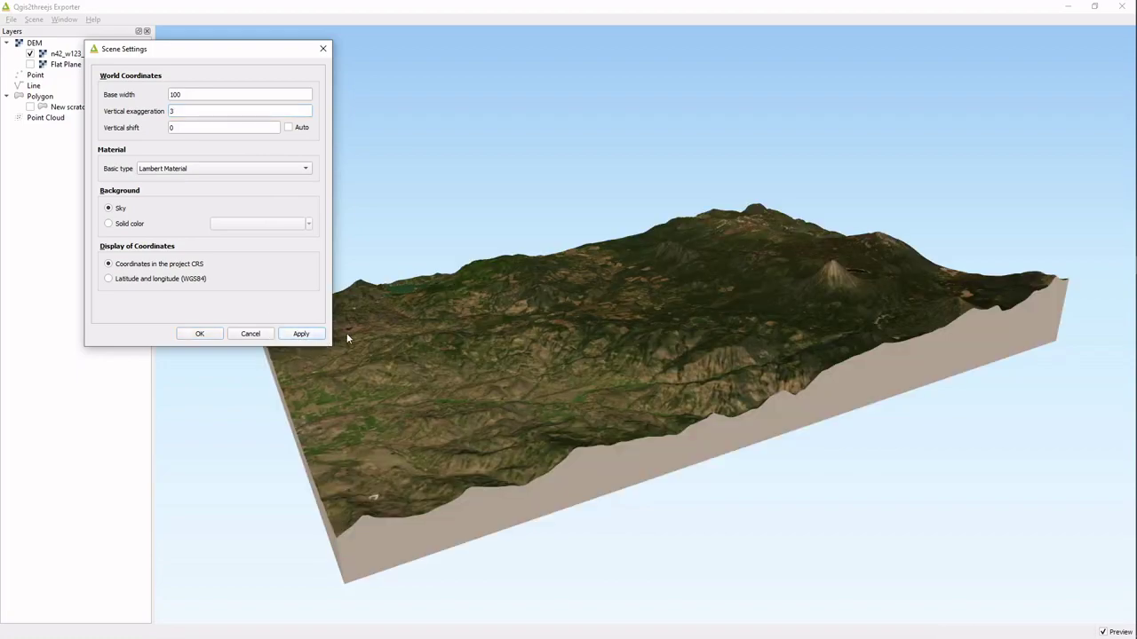
left_click_drag(417, 337, 644, 403)
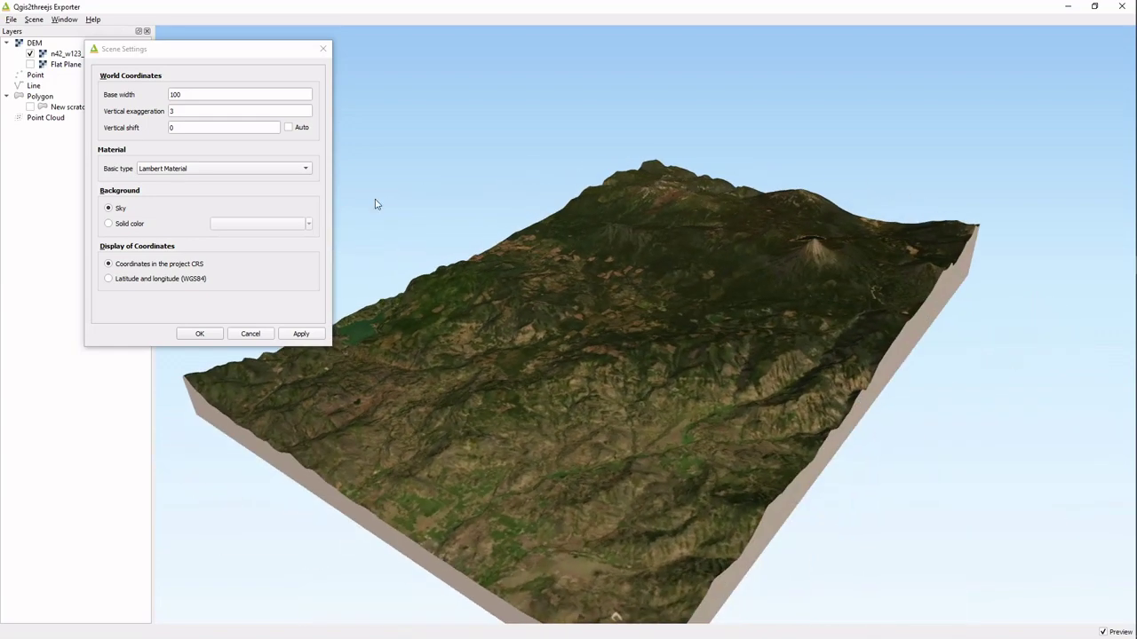
- Try a vertical exaggeration of 40 combined with a vertical shift of -1000 on the scene
left_click(200, 111)
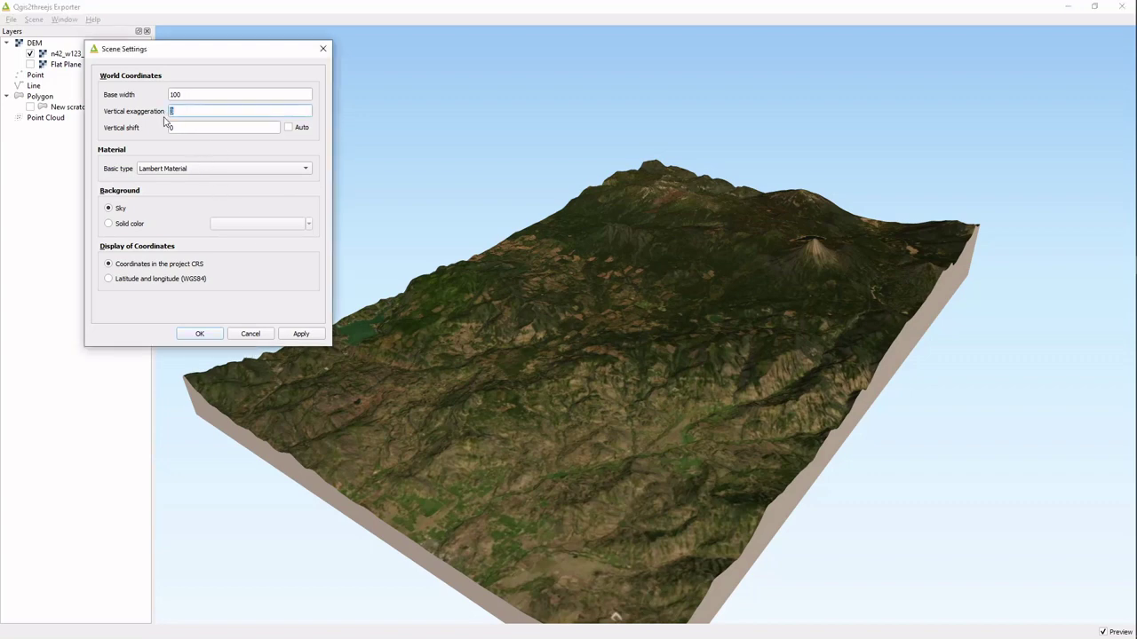
left_click(302, 336)
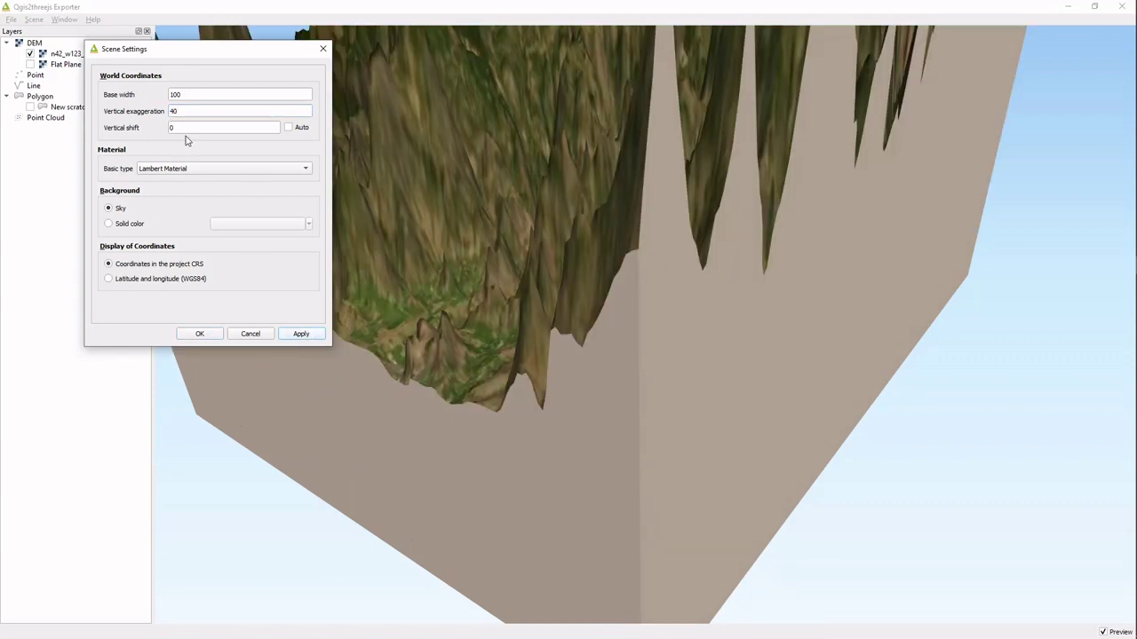
left_click_drag(187, 132, 153, 129)
left_click(301, 333)
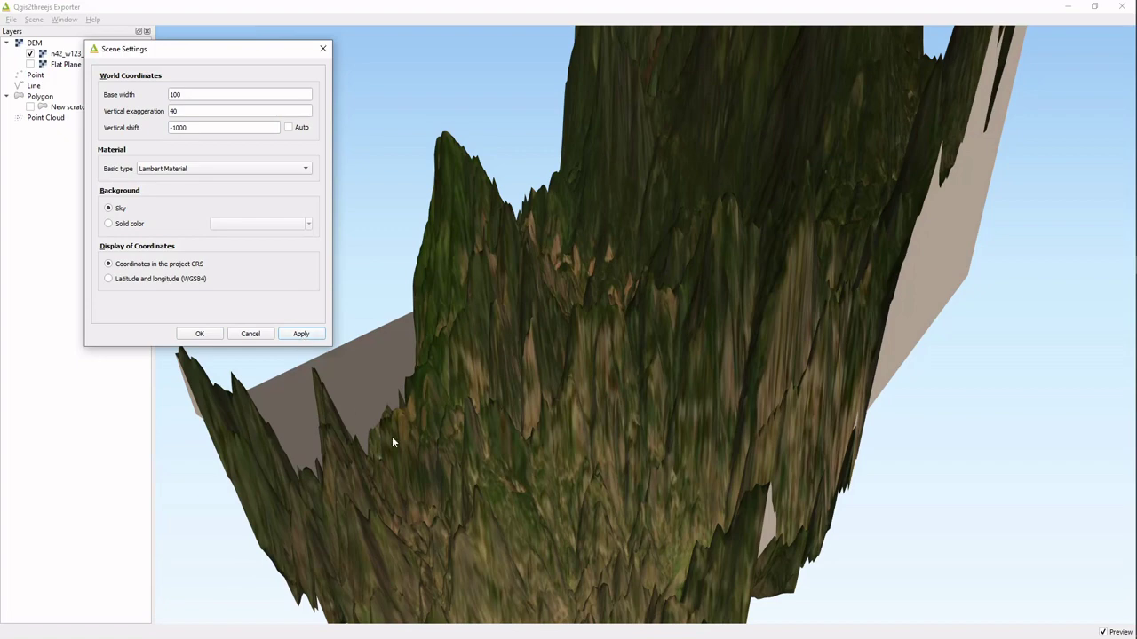
- Set the scene's vertical shift to -200 and apply it to the terrain
key("Tab")
type("-200")
left_click(303, 334)
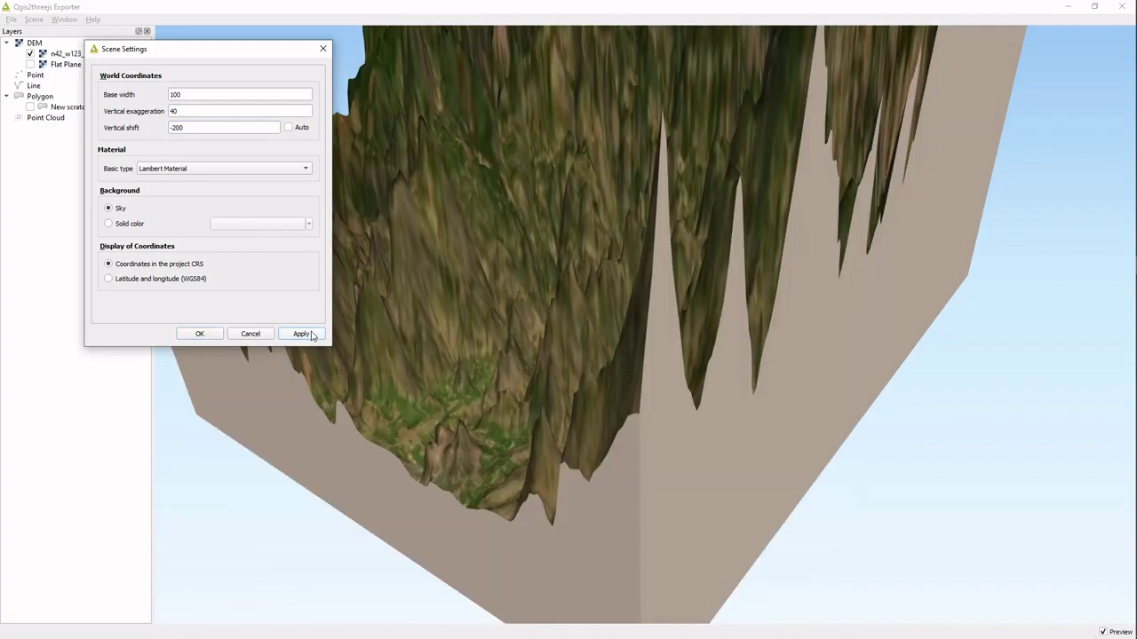
left_click_drag(620, 517, 623, 412)
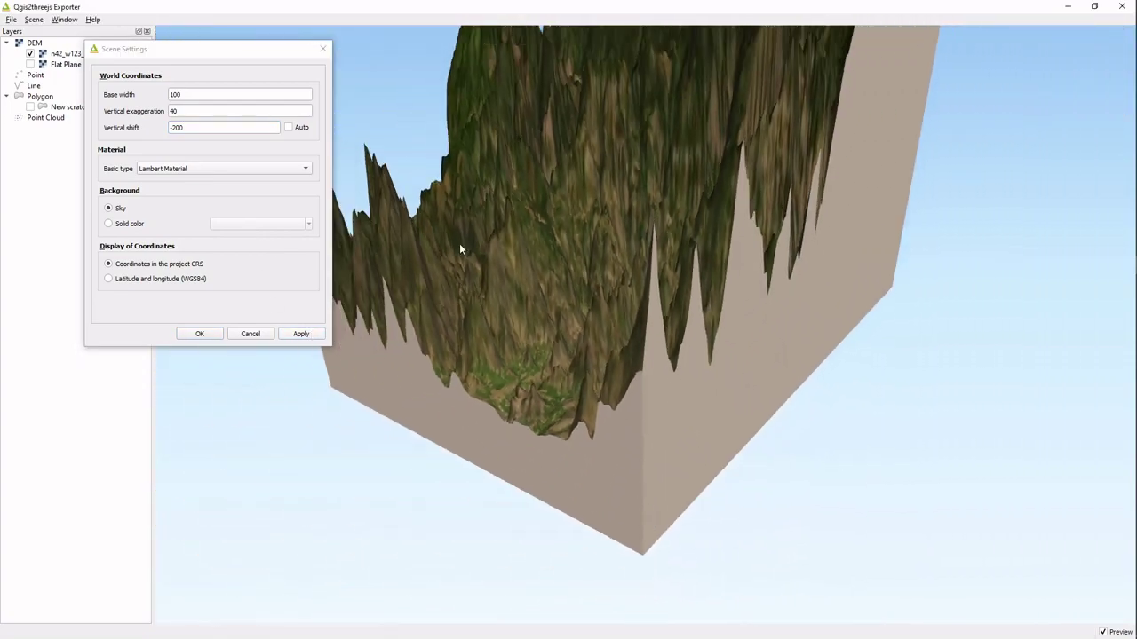
- Return the scene's vertical exaggeration to 3 and apply the change
left_click(182, 111)
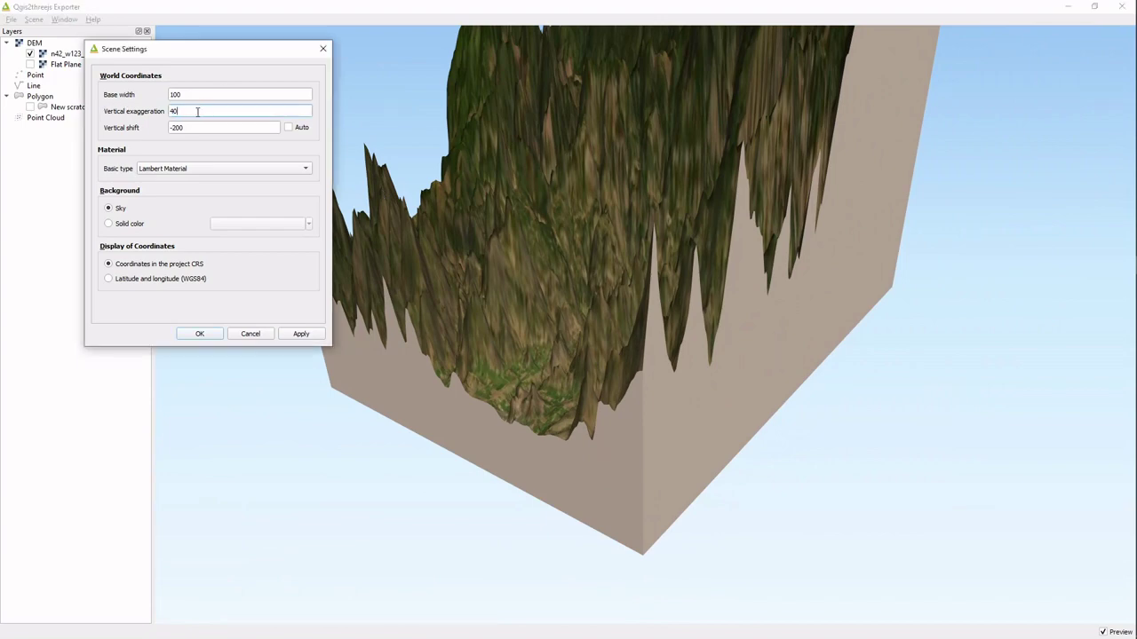
left_click_drag(195, 111, 148, 112)
type("3")
left_click(299, 331)
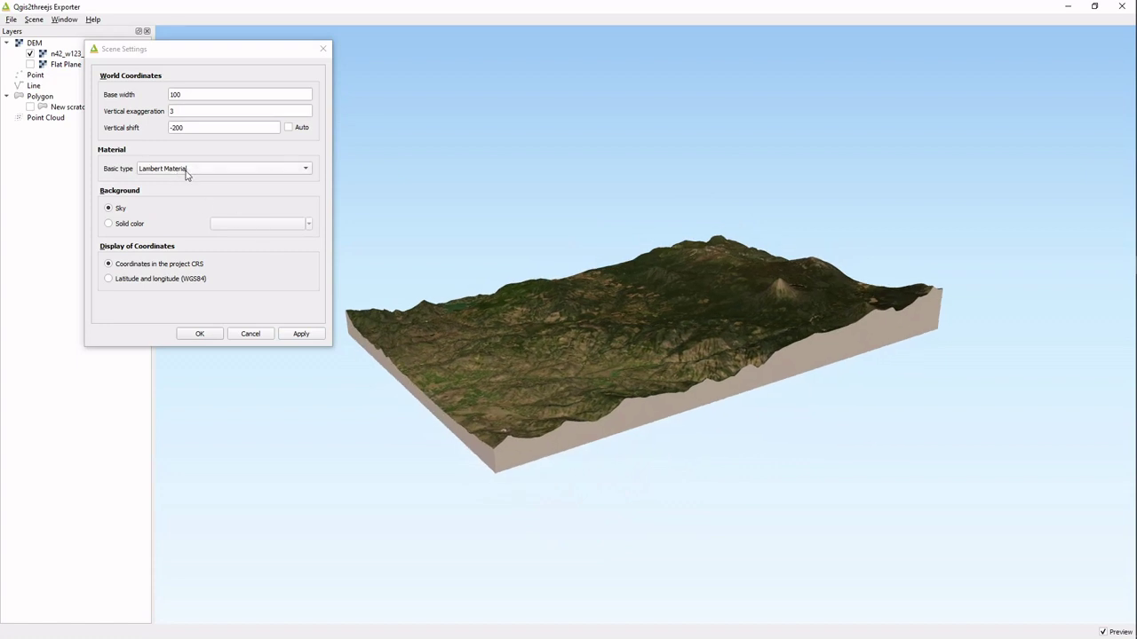
- Apply Phong Material as the scene's basic material type and inspect the terrain up close
left_click(305, 169)
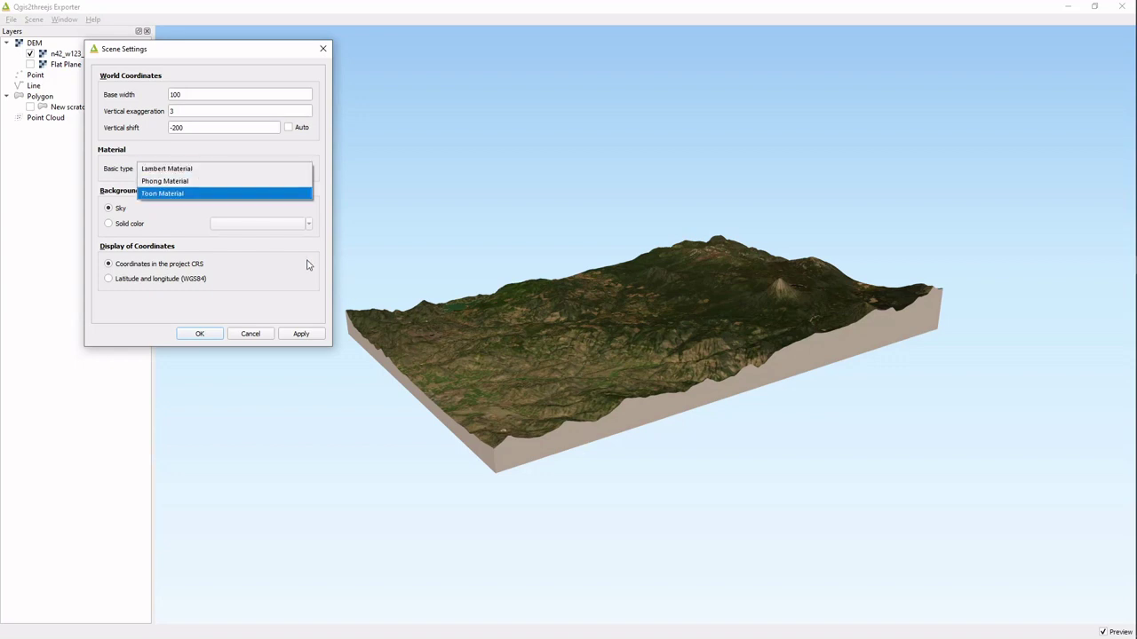
left_click(201, 182)
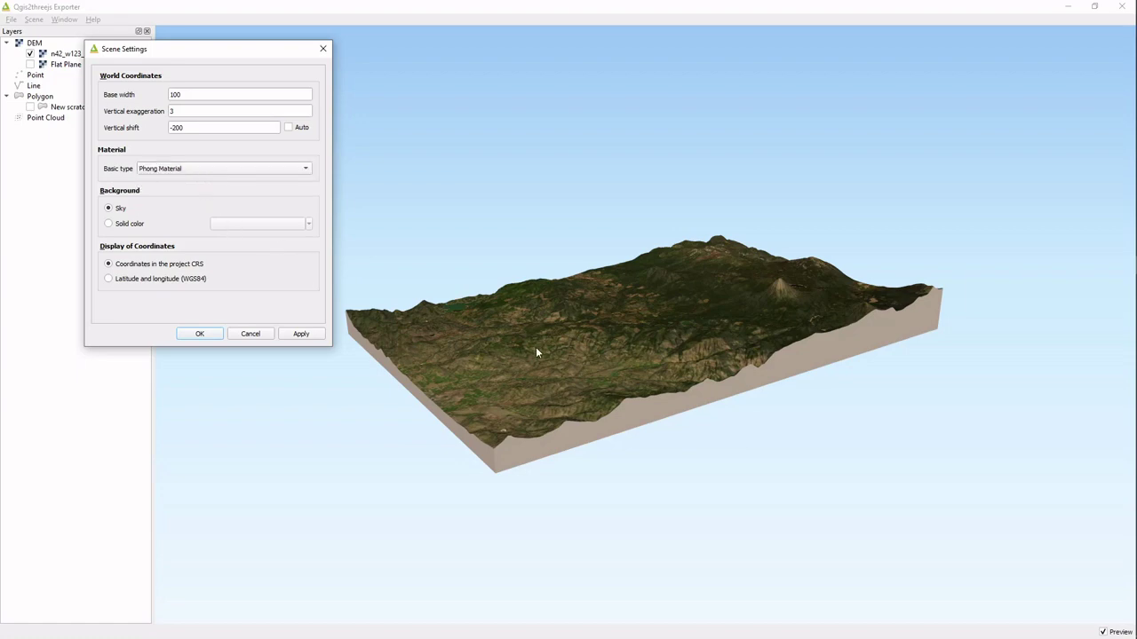
left_click(302, 338)
scroll(521, 369, "up", 5)
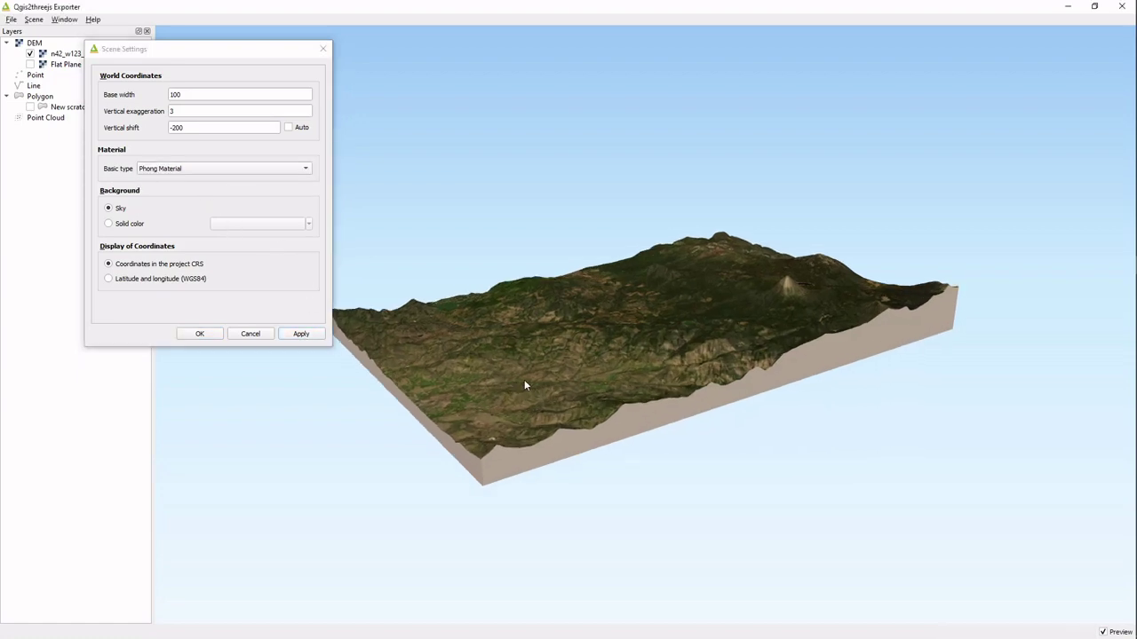
left_click_drag(504, 413, 525, 441)
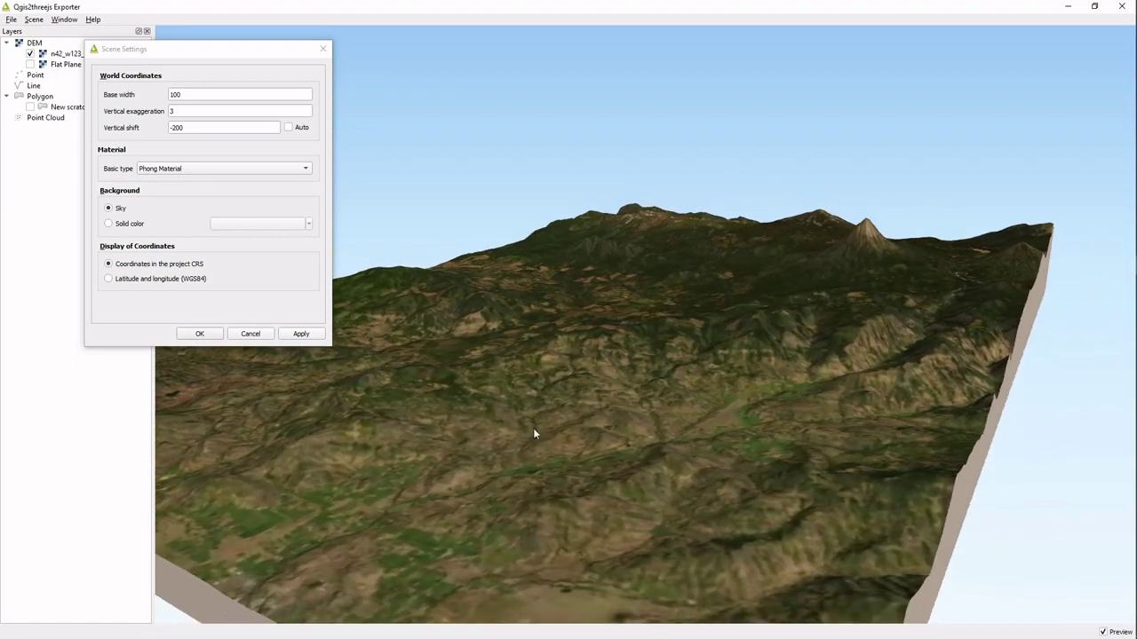
- Switch the scene's basic material type to Toon Material and view the shaded terrain and its sides
left_click(306, 169)
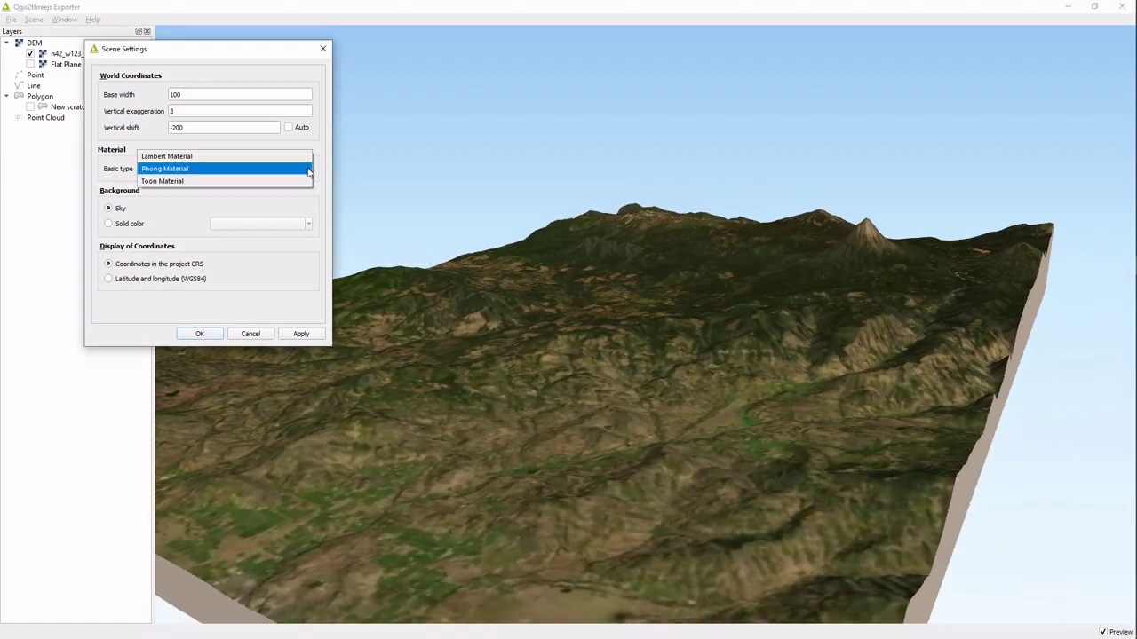
left_click(220, 185)
left_click(303, 334)
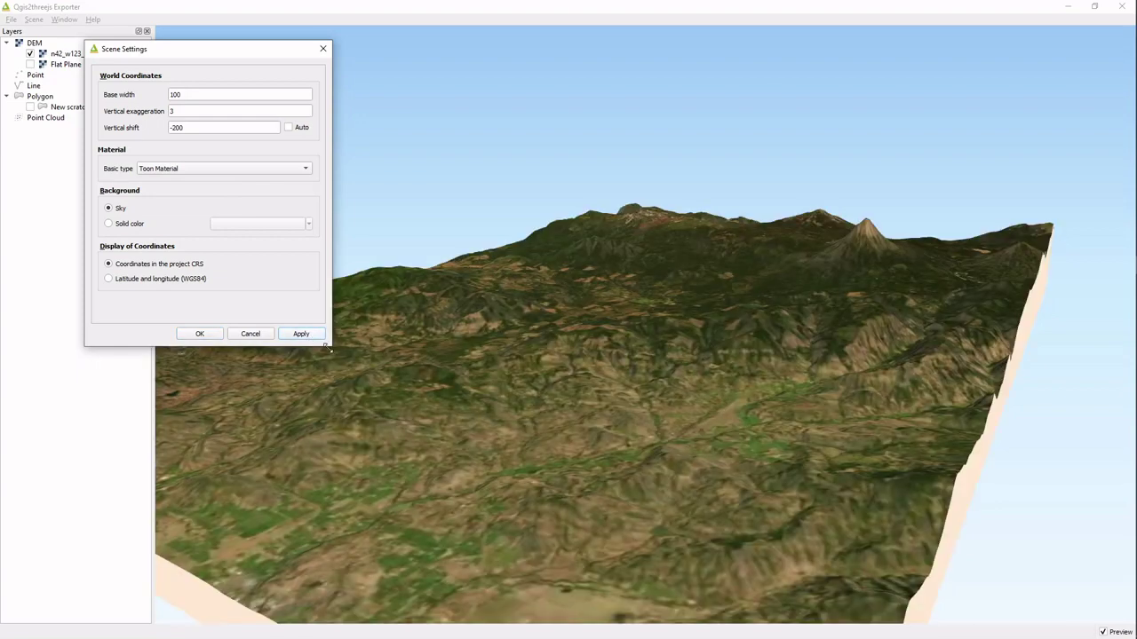
left_click_drag(468, 403, 509, 415)
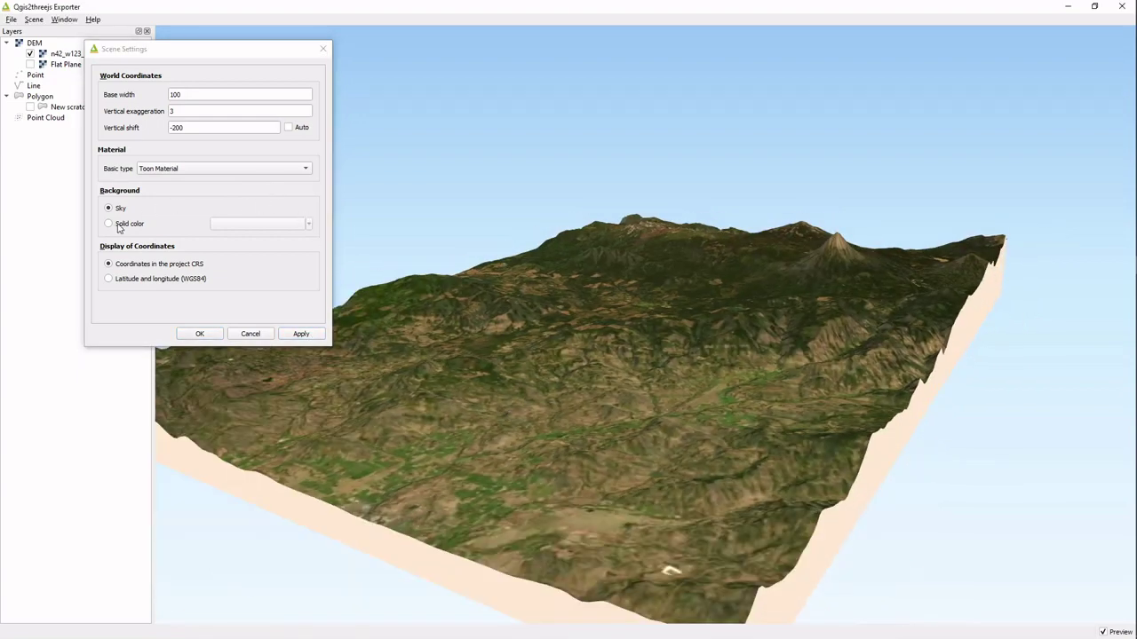
scroll(568, 382, "down", 5)
mouse_move(610, 398)
left_mouse_down()
mouse_move(588, 381)
mouse_move(634, 381)
mouse_move(595, 376)
mouse_move(607, 377)
left_mouse_up()
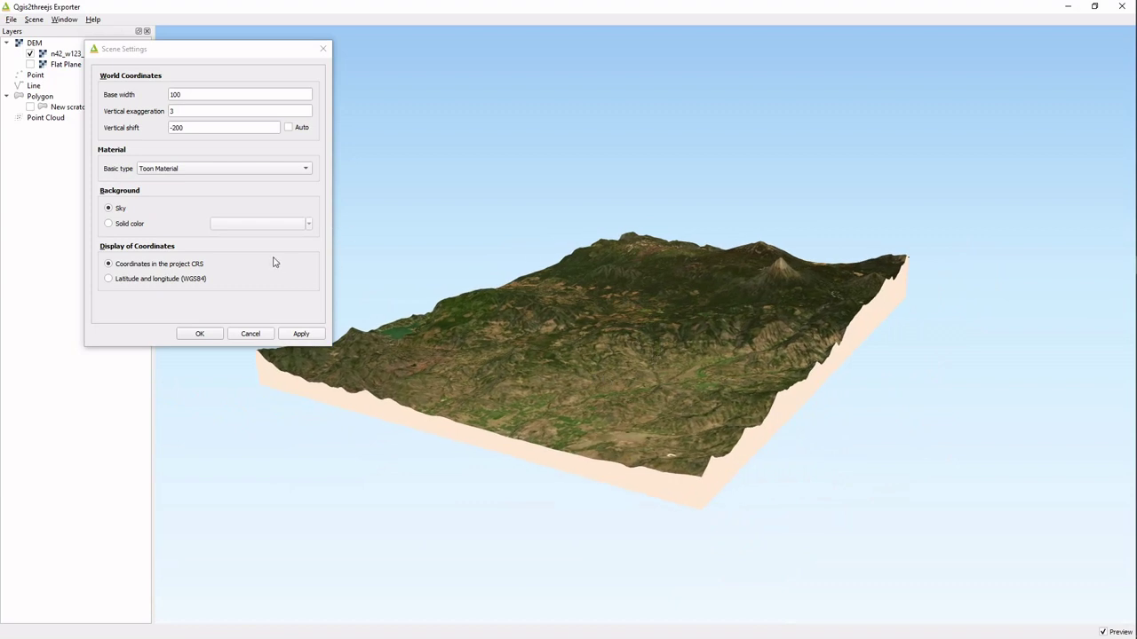
- Query the coordinates of several points on the terrain surface, then close the coordinate readout and the scene settings
left_click(592, 329)
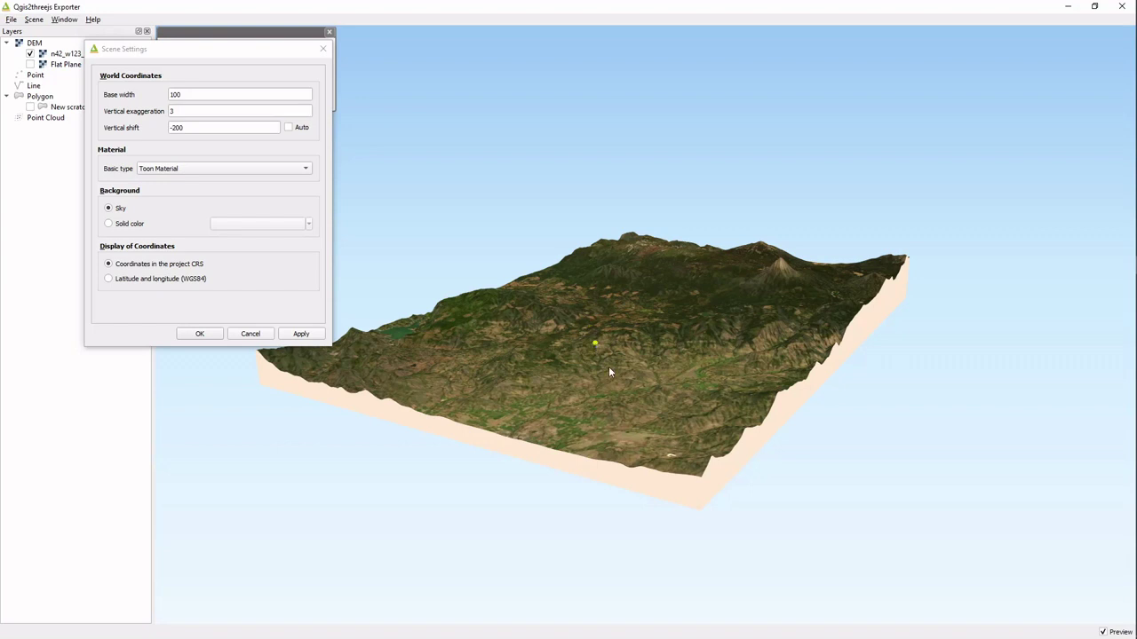
left_click(609, 367)
left_click_drag(284, 51, 277, 260)
left_click_drag(726, 335, 723, 311)
left_click(726, 323)
left_click(555, 345)
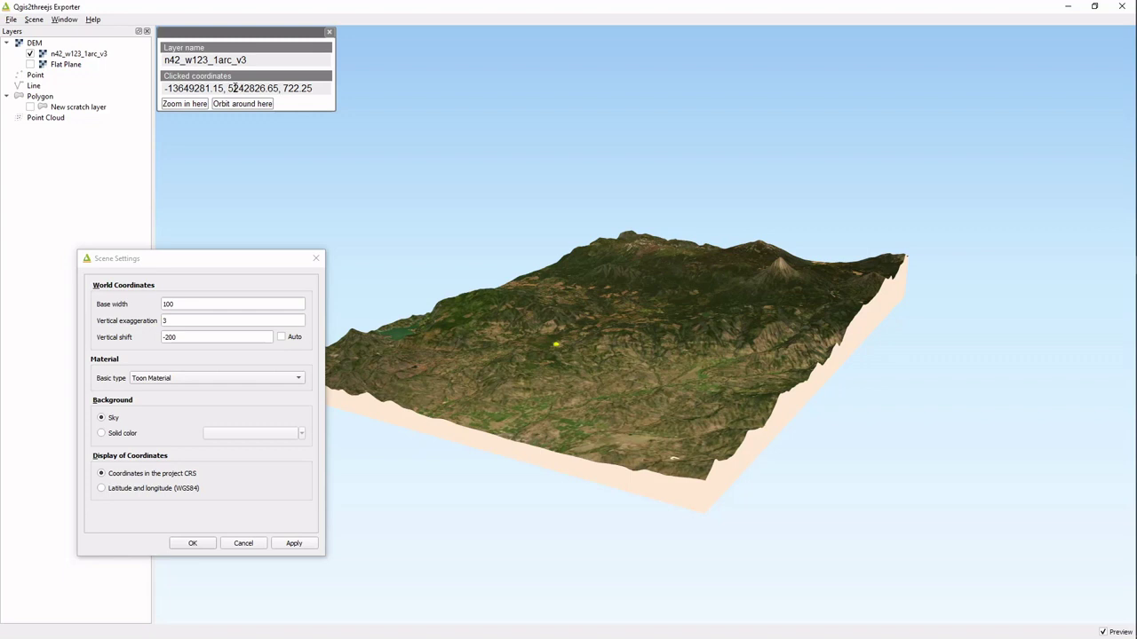
left_click(330, 34)
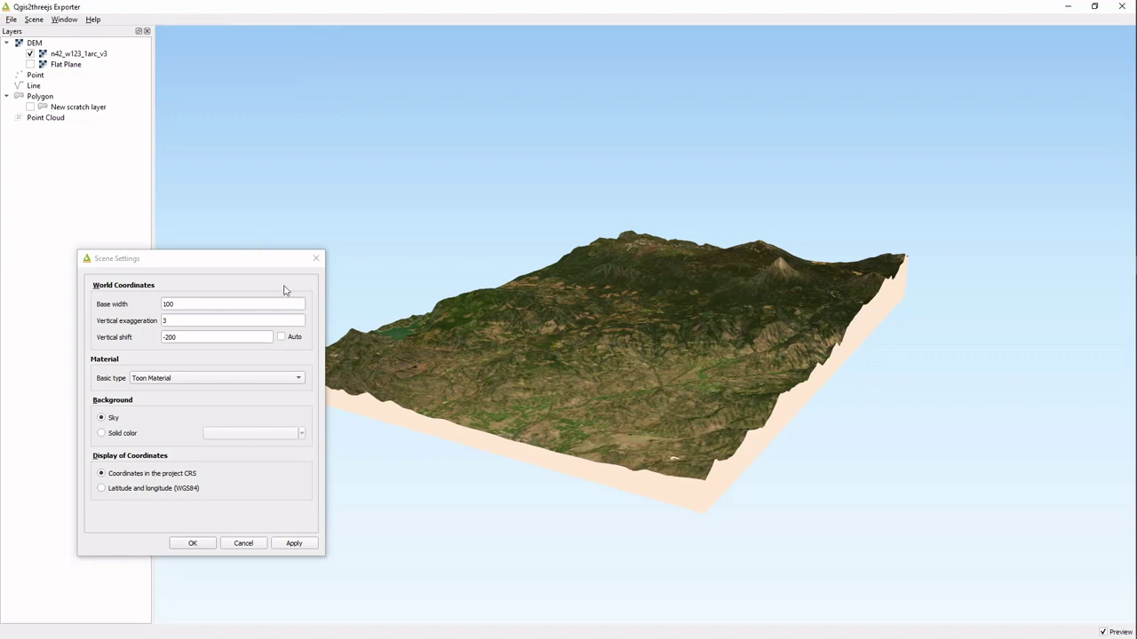
left_click(201, 543)
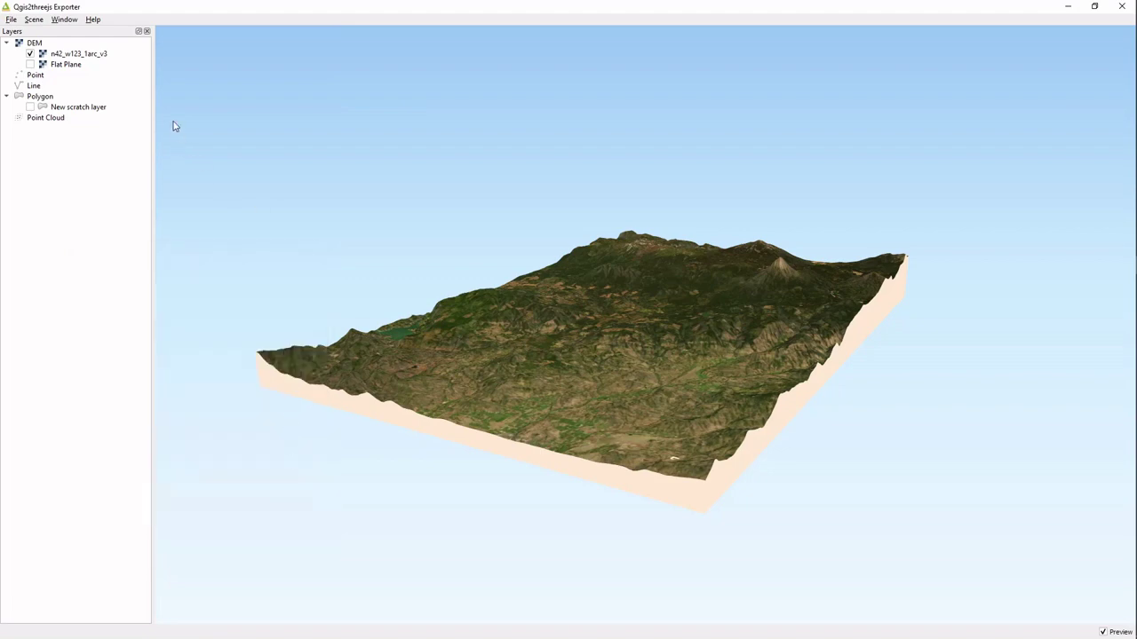
left_click_drag(460, 325, 390, 321)
double_click(75, 55)
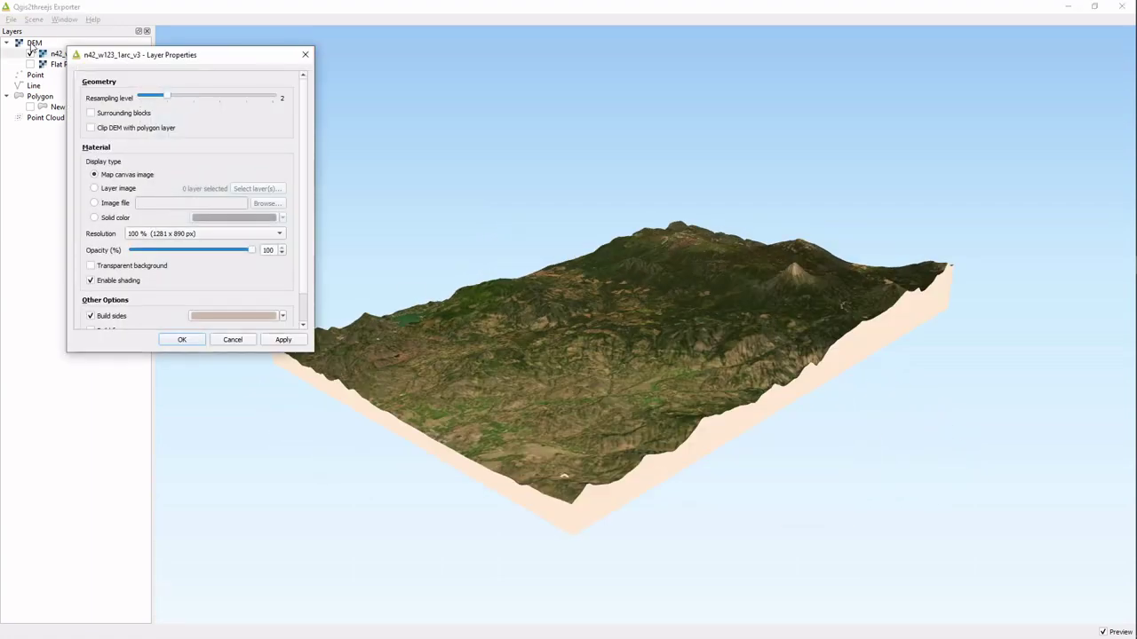
left_click(305, 55)
- Set the scene's basic material type to Lambert Material and accept the scene settings
left_click(35, 20)
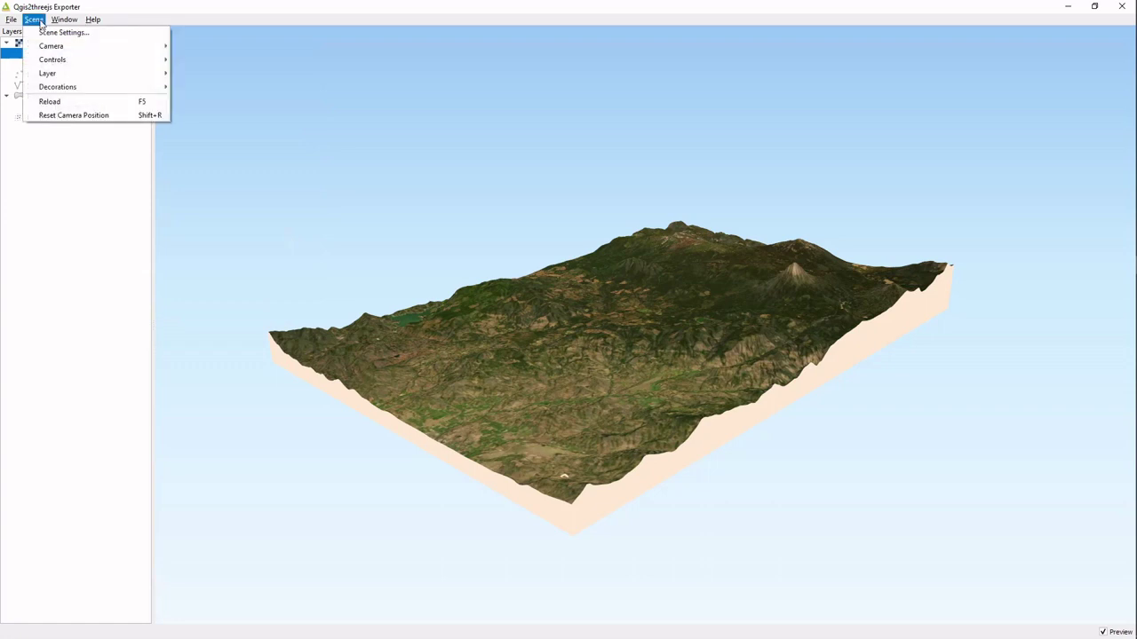
left_click(44, 36)
left_click(159, 175)
left_click(158, 148)
left_click(281, 341)
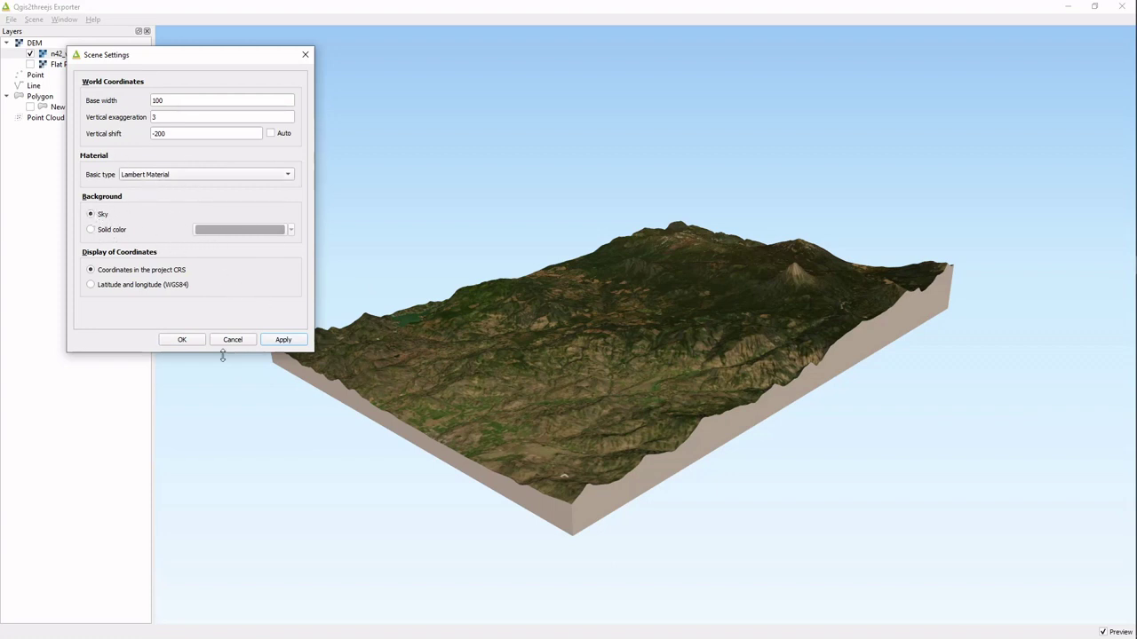
left_click(183, 340)
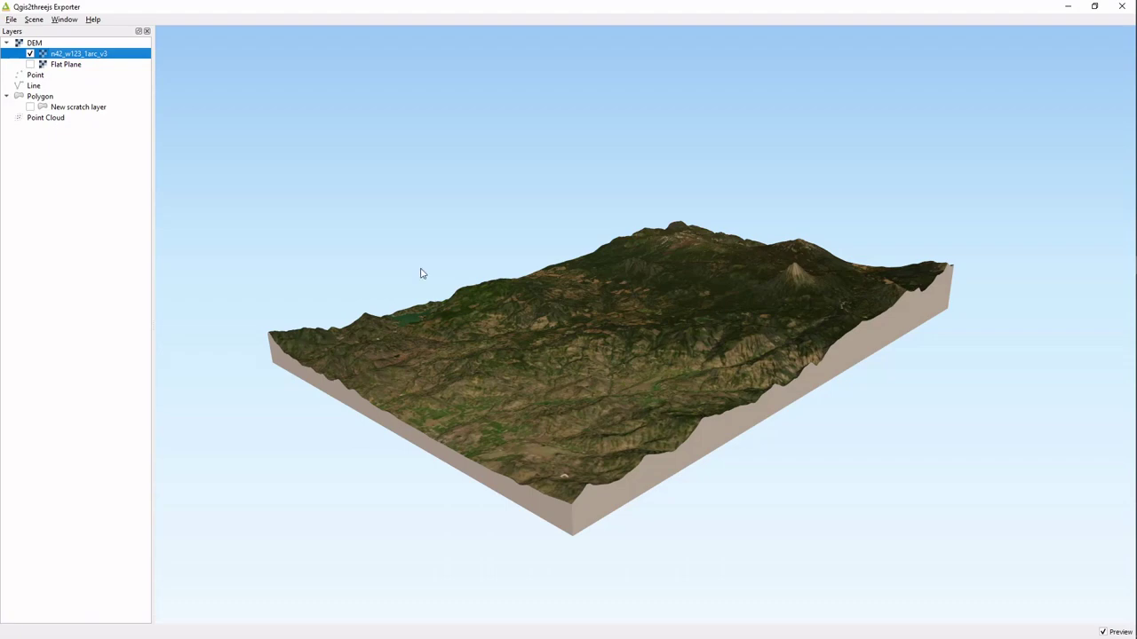
left_click_drag(471, 338, 658, 367)
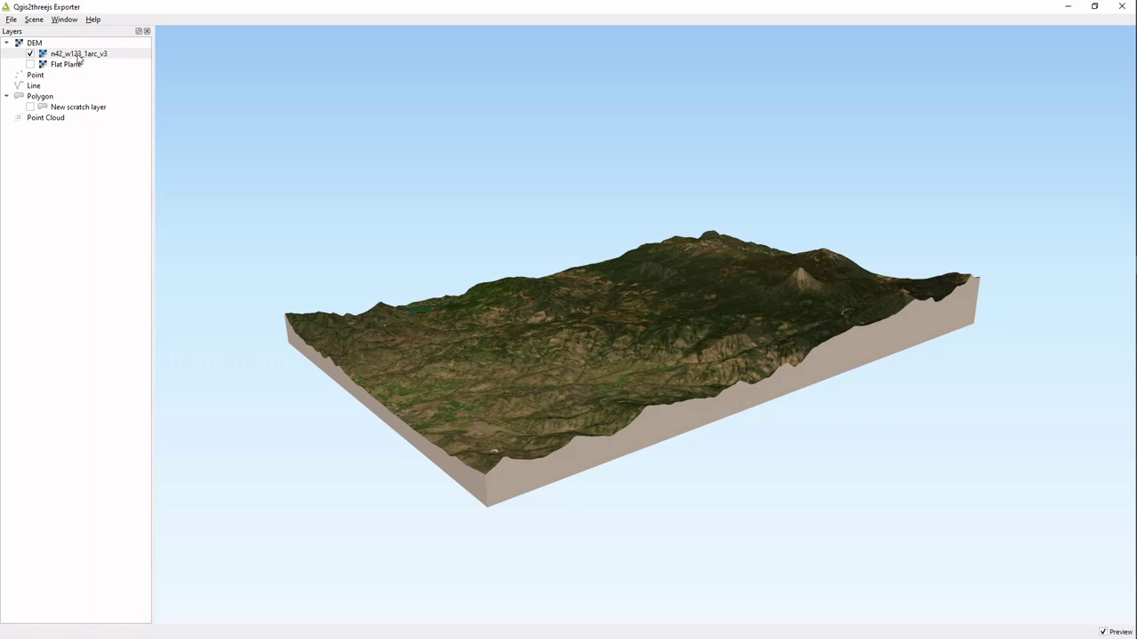
- Set the resampling level of the n42_w123_1arc_v3 DEM layer to 6 and apply it
double_click(78, 56)
left_click_drag(172, 63, 247, 124)
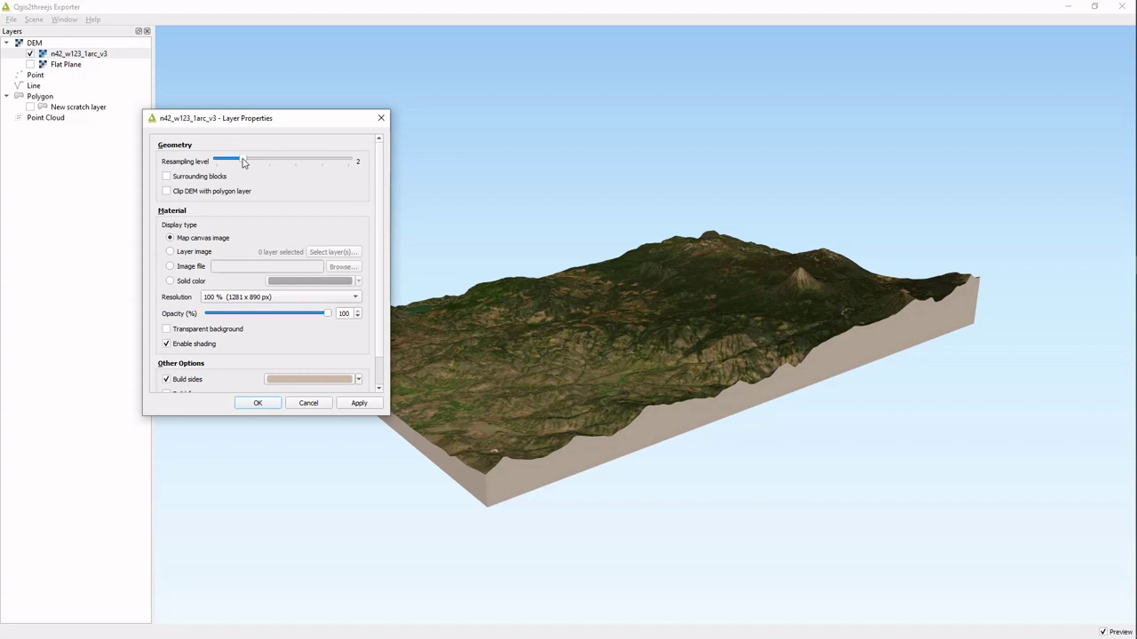
left_click_drag(243, 162, 383, 163)
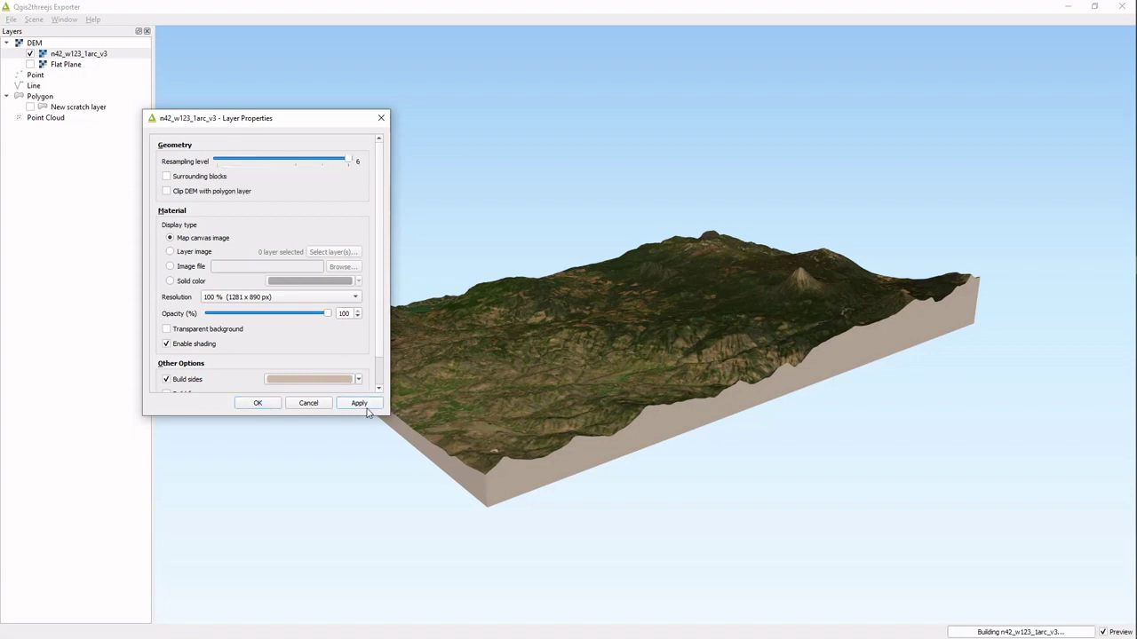
left_click(361, 405)
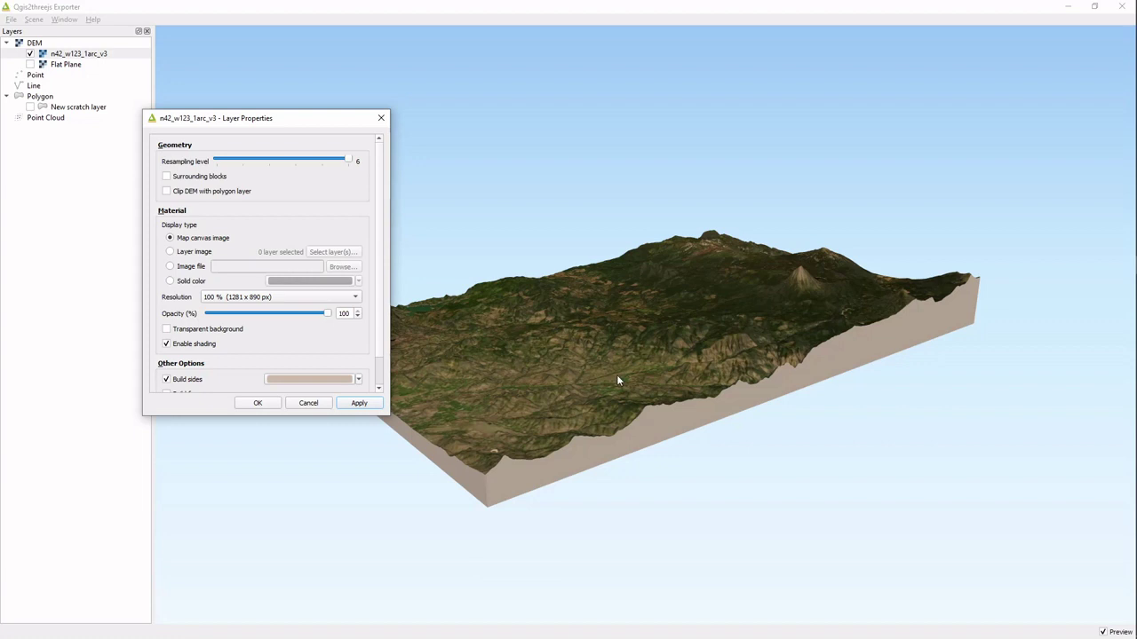
- Try surrounding blocks of size 3 and roughness 1 on the DEM, and turn the option back off
left_click(167, 177)
left_click(360, 405)
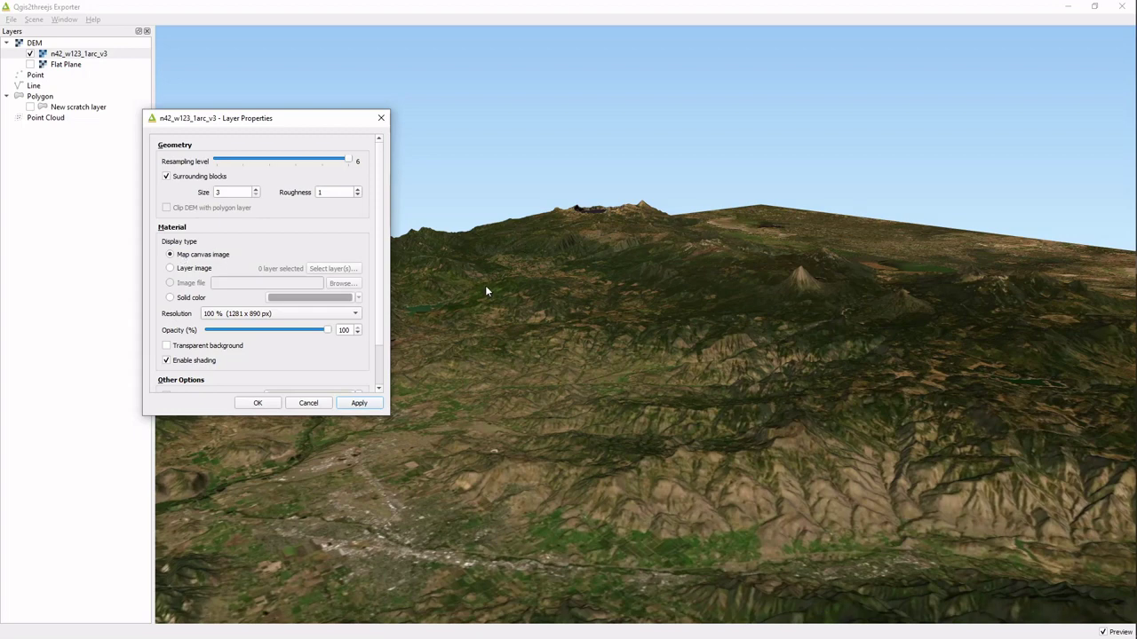
left_click_drag(317, 123, 330, 100)
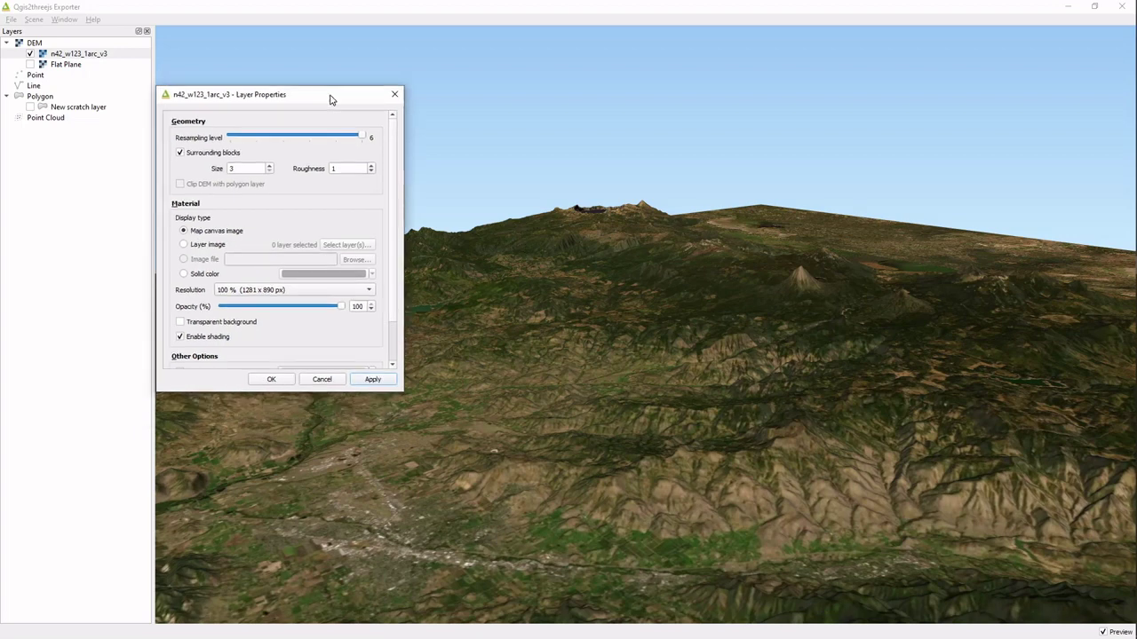
left_click(181, 153)
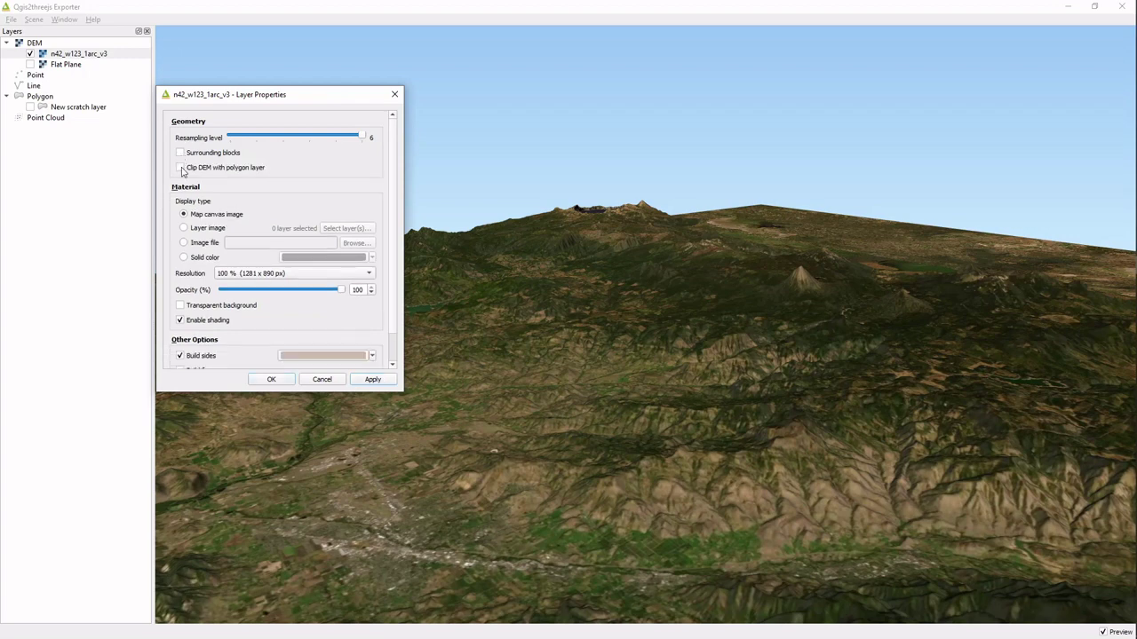
- Try clipping the DEM with the New scratch layer polygon, inspect the clipped terrain and turn clipping back off
left_click(181, 168)
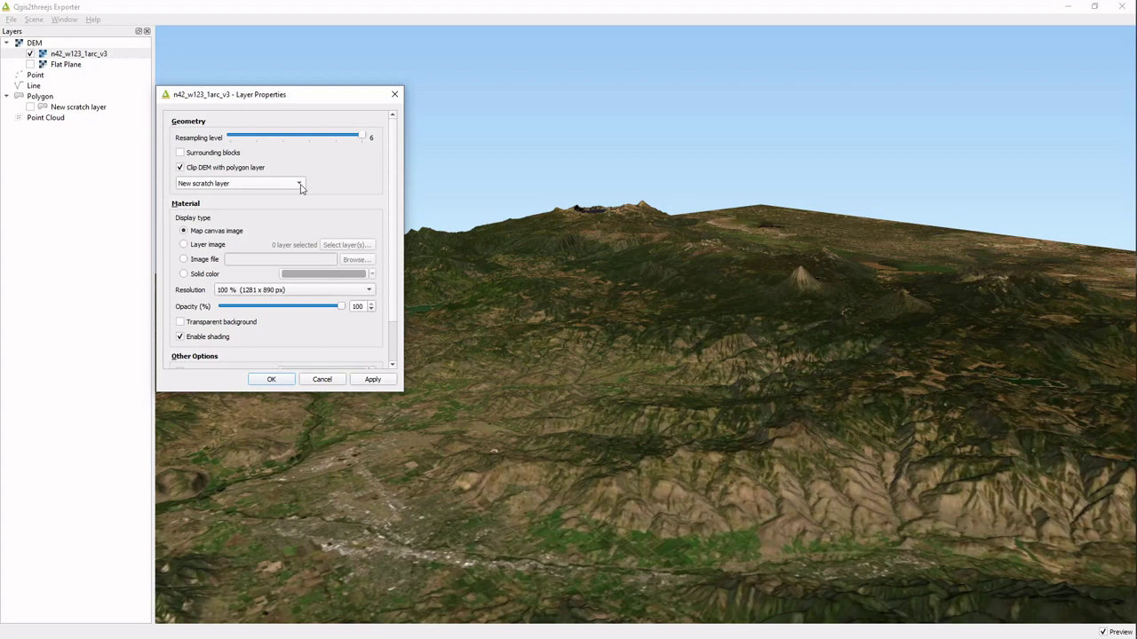
left_click(364, 381)
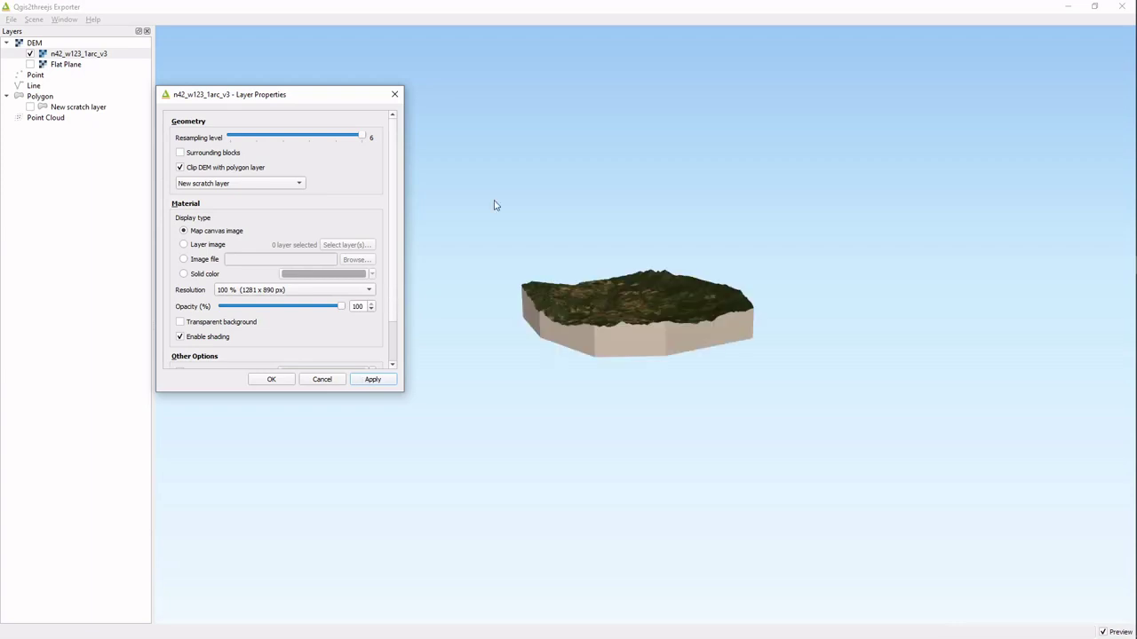
left_click_drag(601, 355, 645, 349)
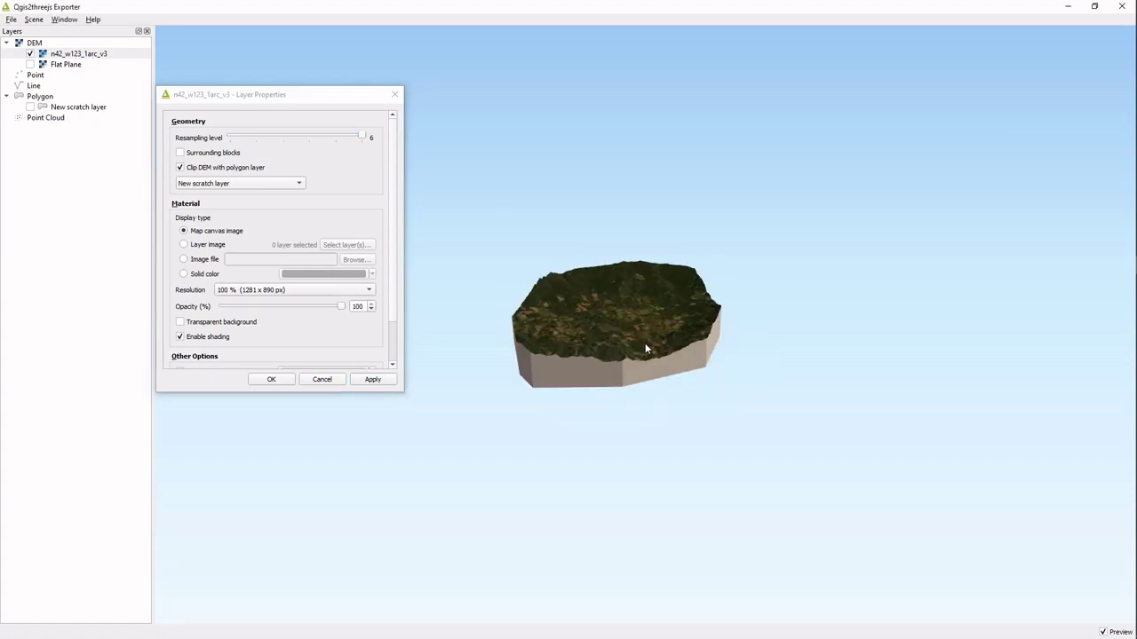
scroll(645, 348, "up", 5)
left_click_drag(552, 414, 705, 414)
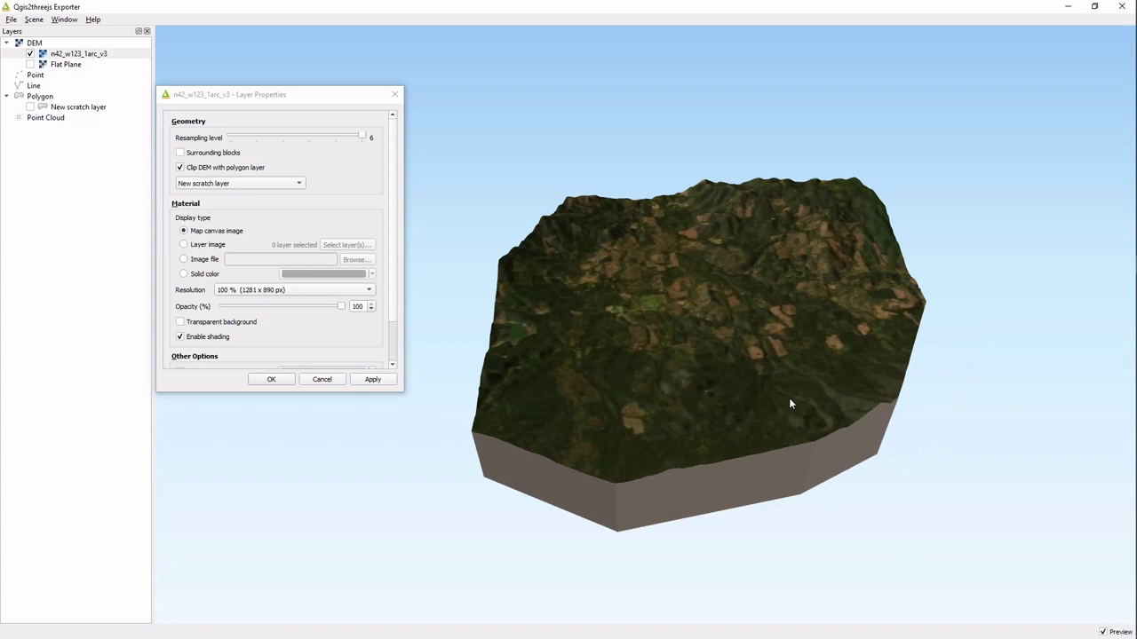
left_click_drag(791, 404, 584, 363)
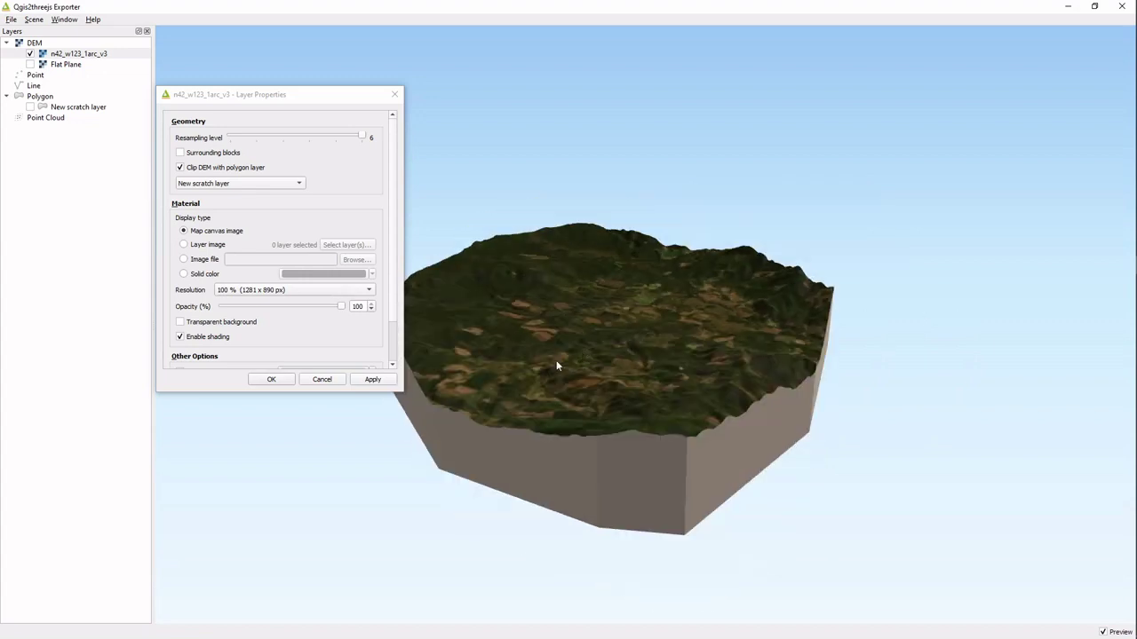
left_click(182, 168)
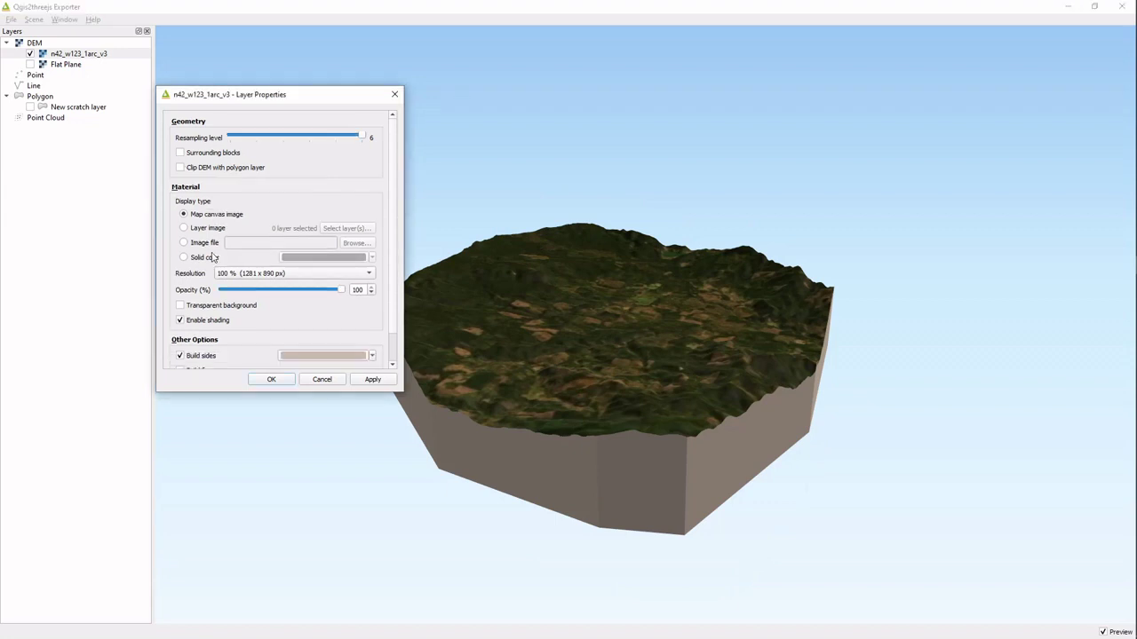
- Apply a layer image of n42_w123_1arc_v3 as the DEM's display material and view the resulting terrain
mouse_move(365, 100)
left_mouse_down()
mouse_move(373, 61)
mouse_move(372, 81)
left_mouse_up()
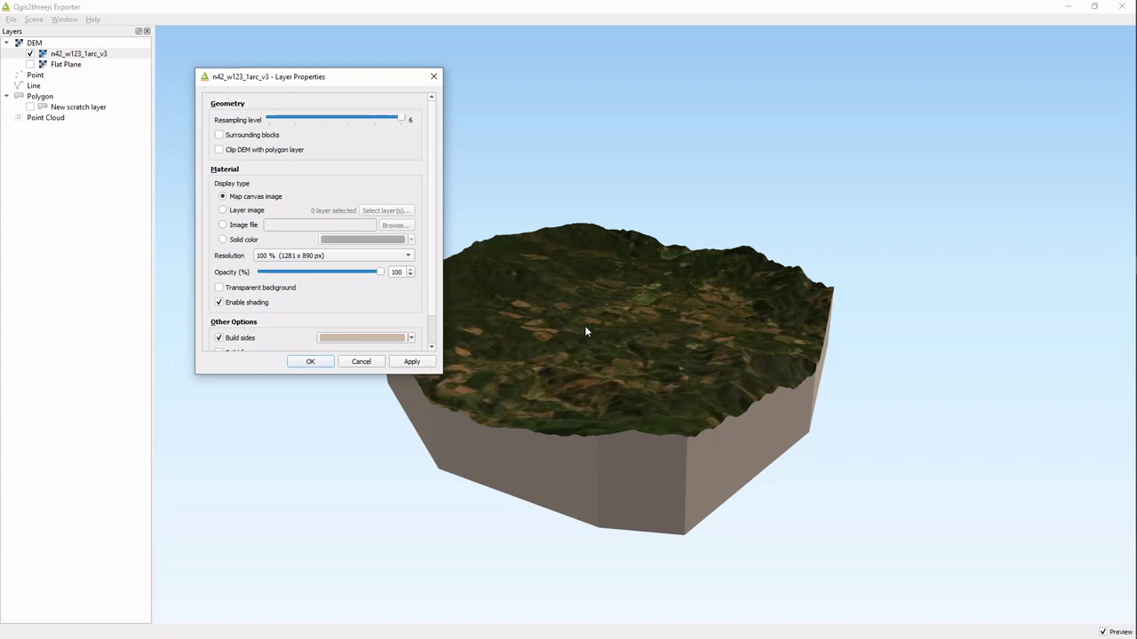
left_click(223, 210)
left_click(386, 210)
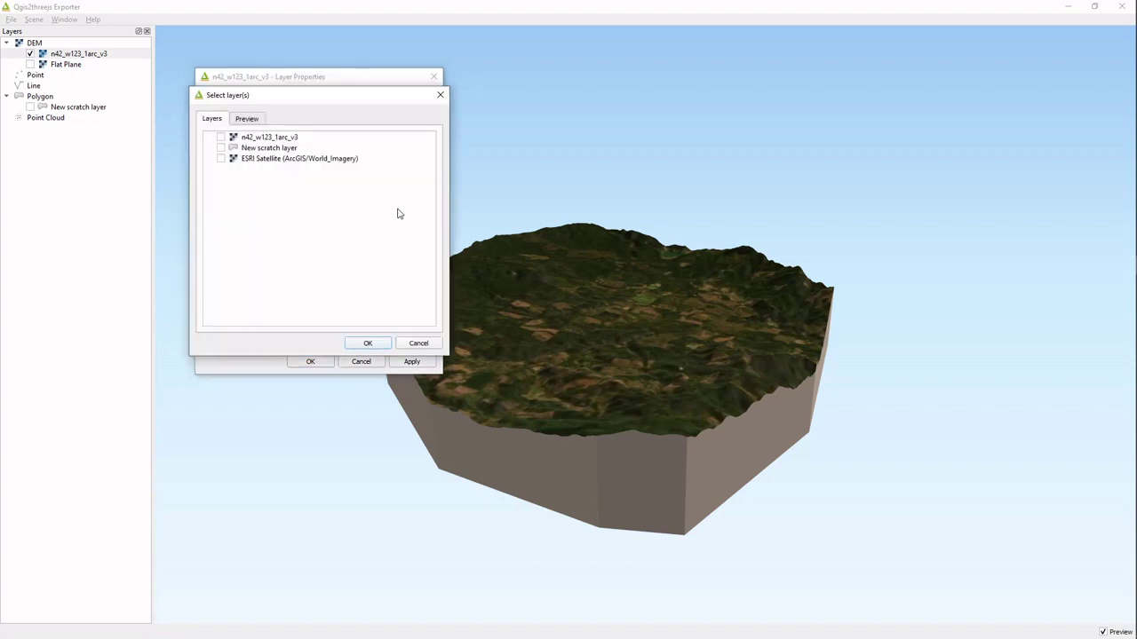
left_click(255, 139)
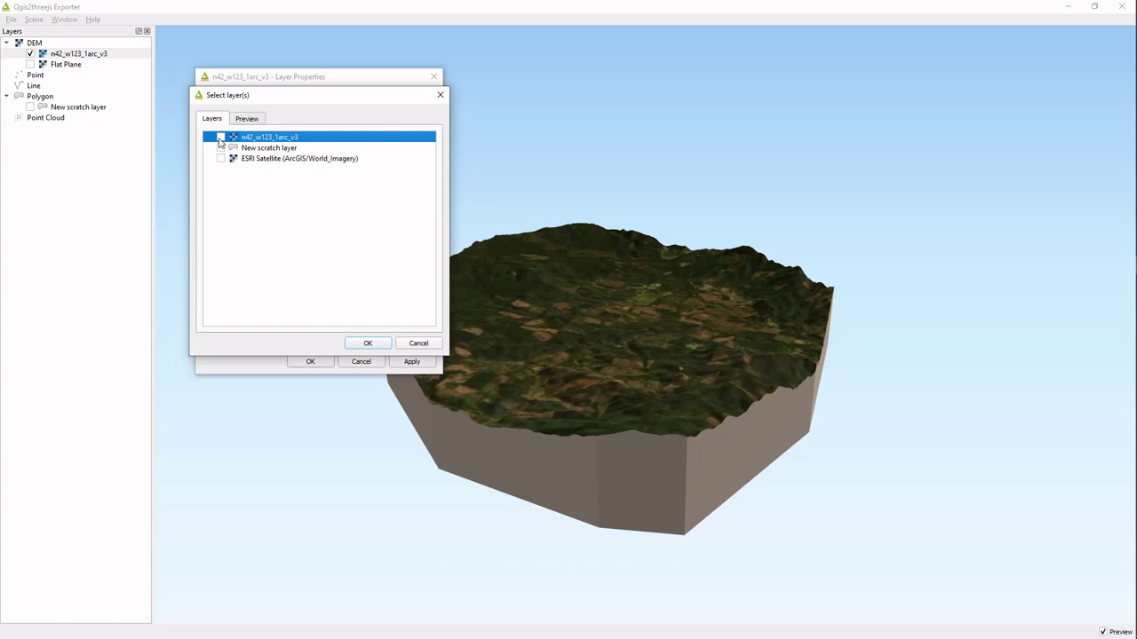
left_click(220, 138)
left_click(364, 344)
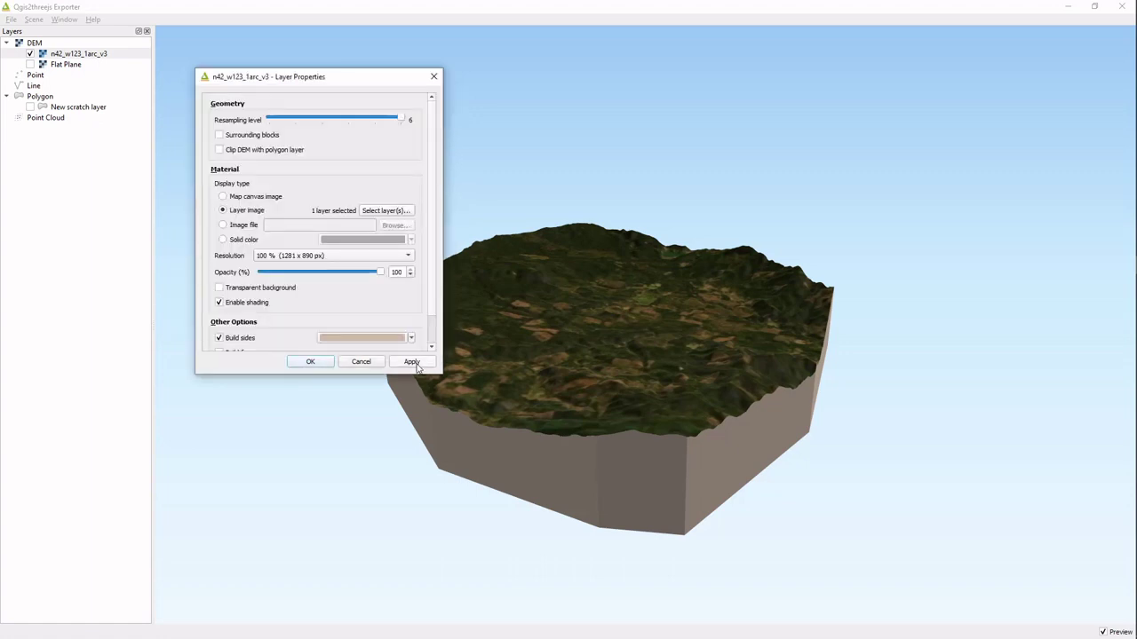
left_click(413, 364)
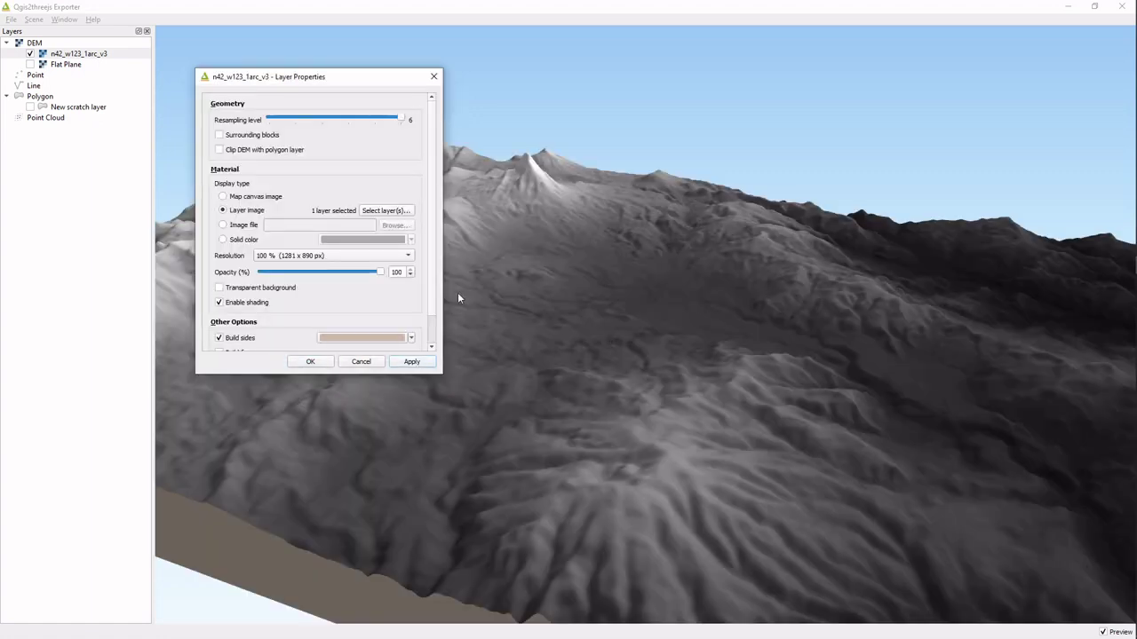
left_click_drag(458, 296, 687, 396)
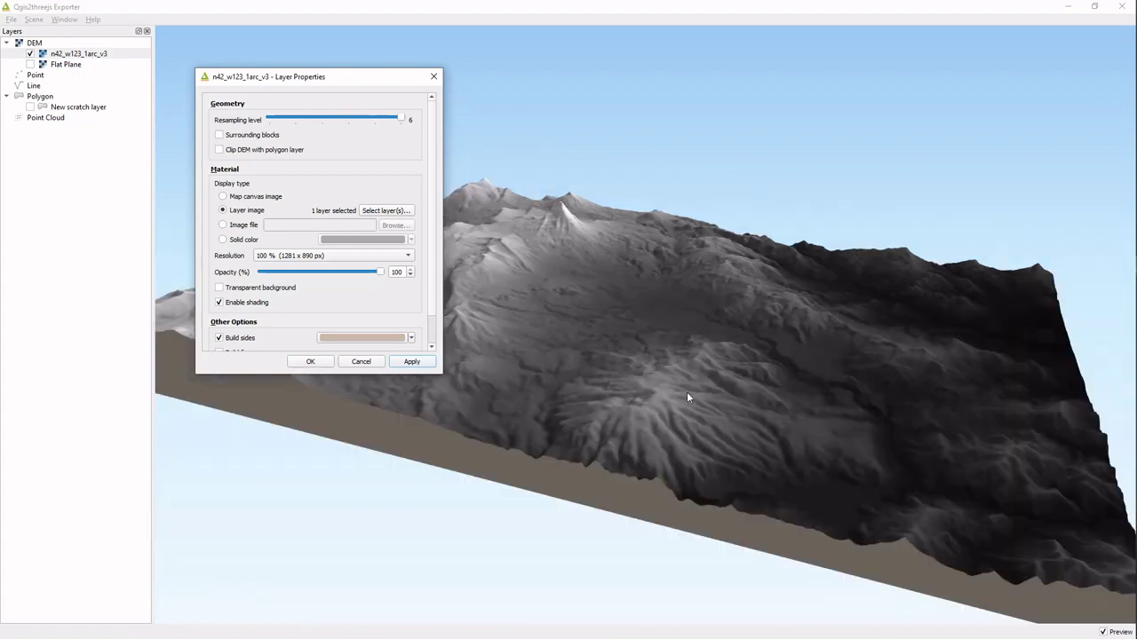
scroll(687, 397, "down", 2)
left_click_drag(497, 338, 600, 358)
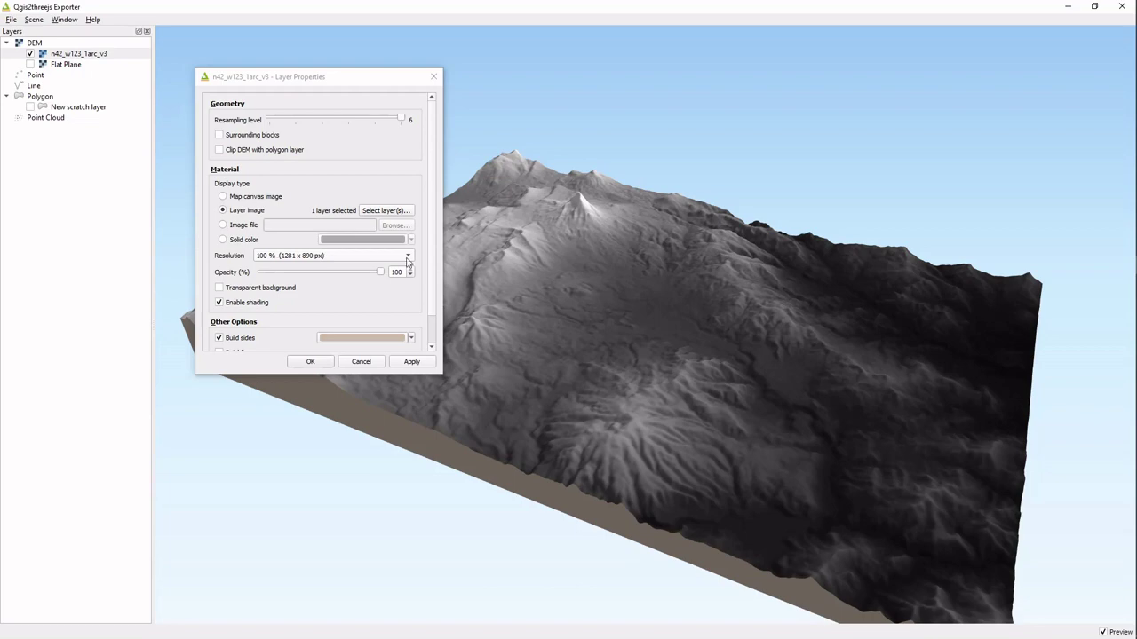
- Set the DEM material's image resolution to 400 % (5124 x 3560 px) and apply it
left_click(407, 258)
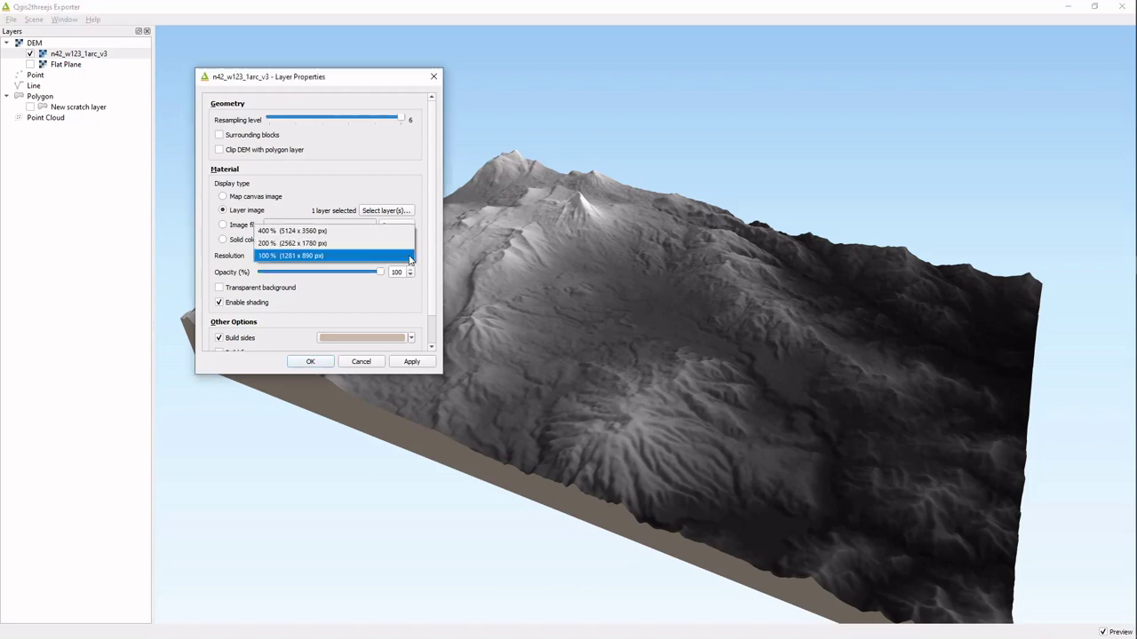
left_click(382, 231)
left_click(411, 362)
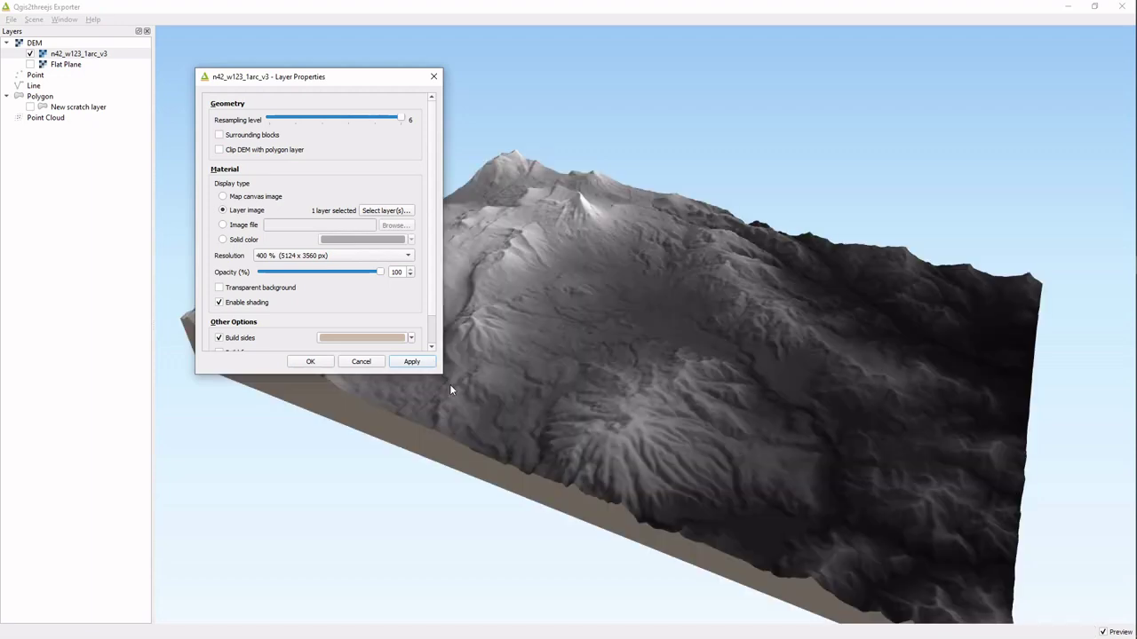
- Examine the surface detail of the grayscale terrain from several angles and accept the layer properties
left_click_drag(450, 389, 536, 416)
left_click(535, 416)
scroll(546, 404, "up", 3)
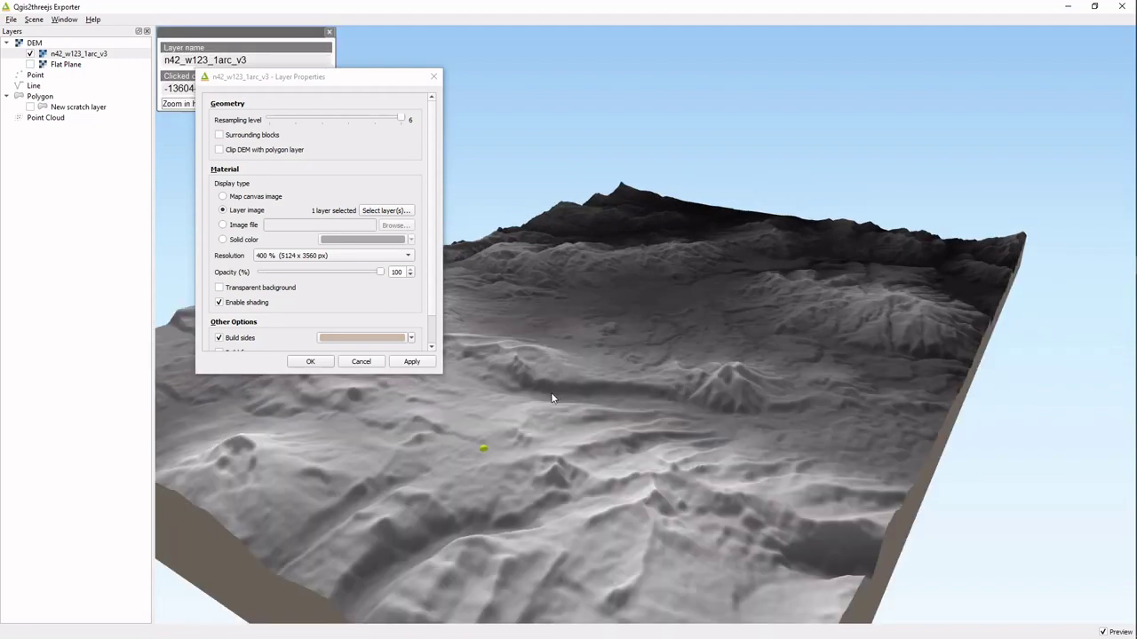
left_click_drag(551, 398, 605, 405)
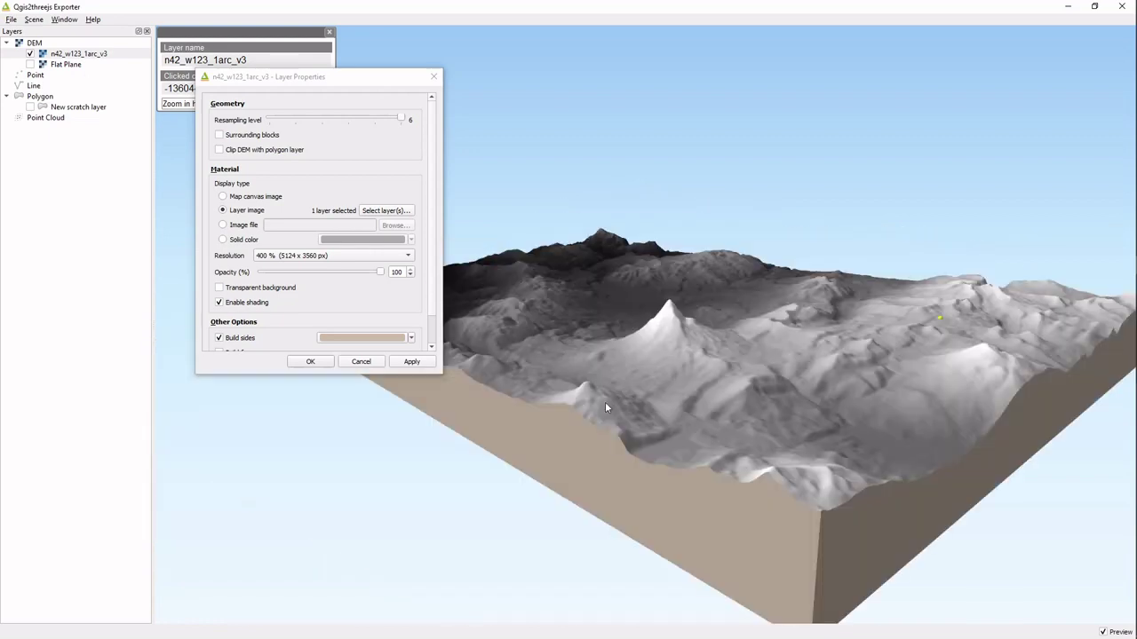
left_click_drag(605, 401, 498, 422)
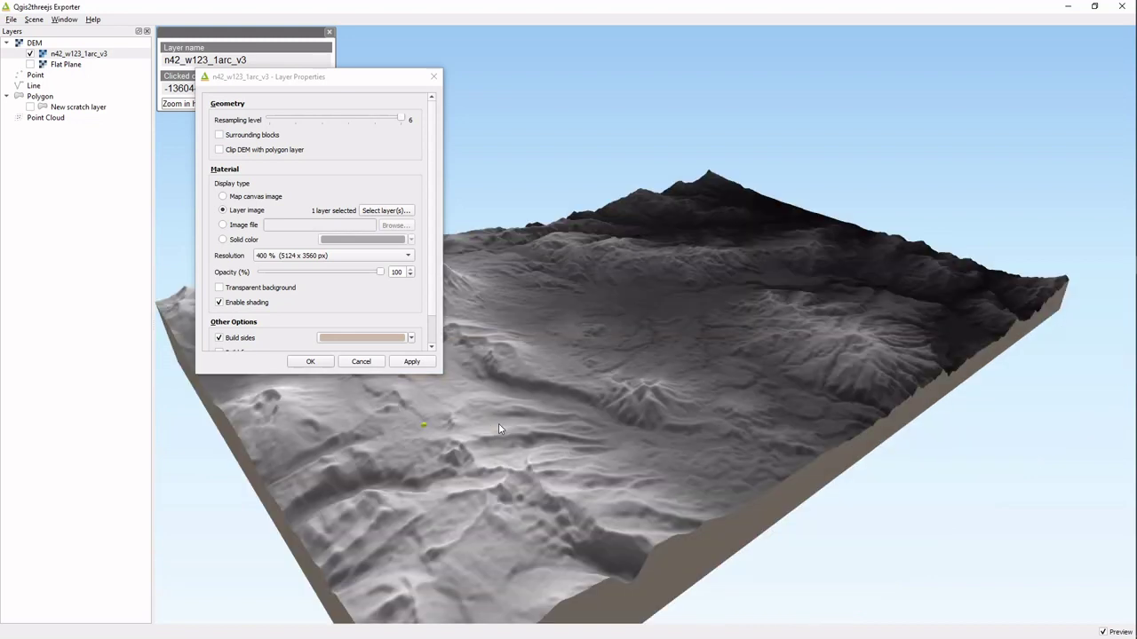
left_click_drag(498, 424, 545, 389)
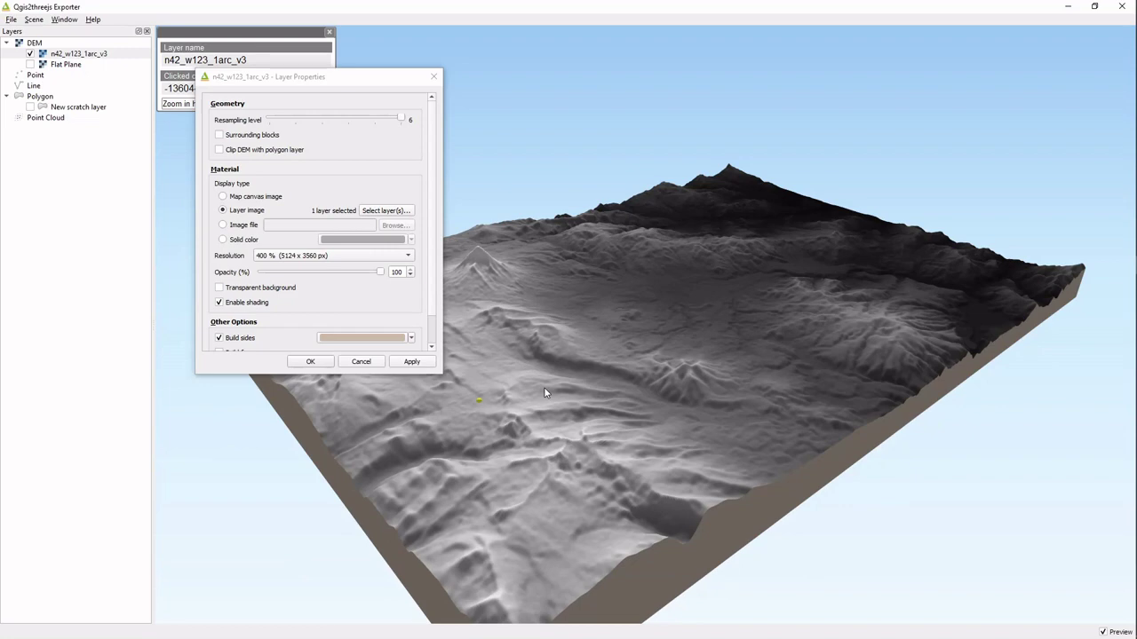
left_click_drag(544, 392, 551, 391)
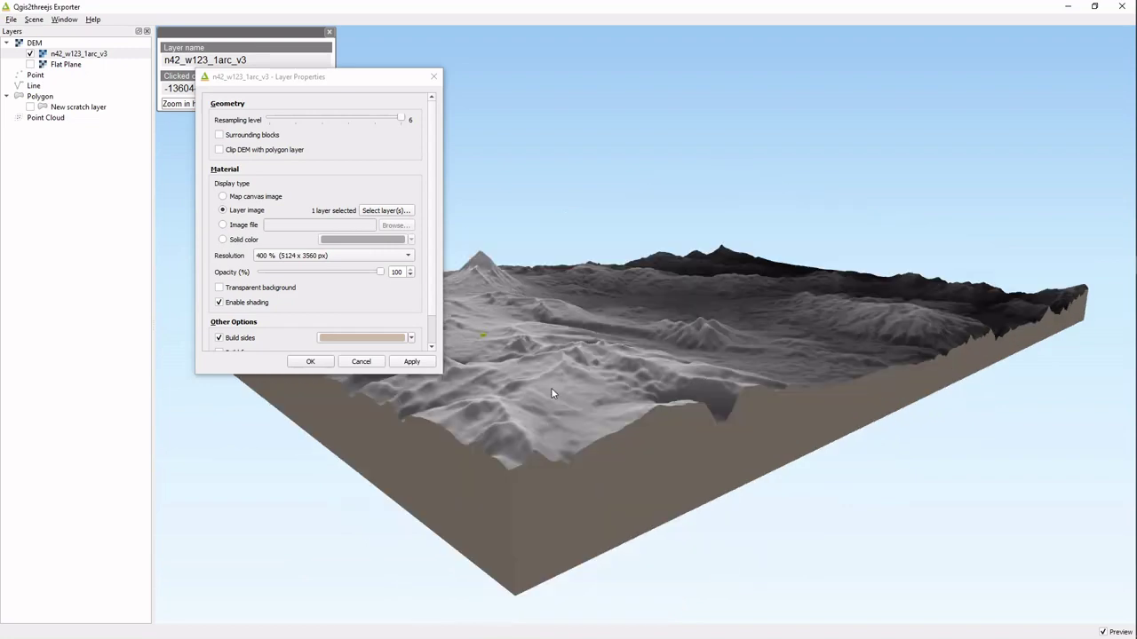
left_click_drag(551, 387, 369, 86)
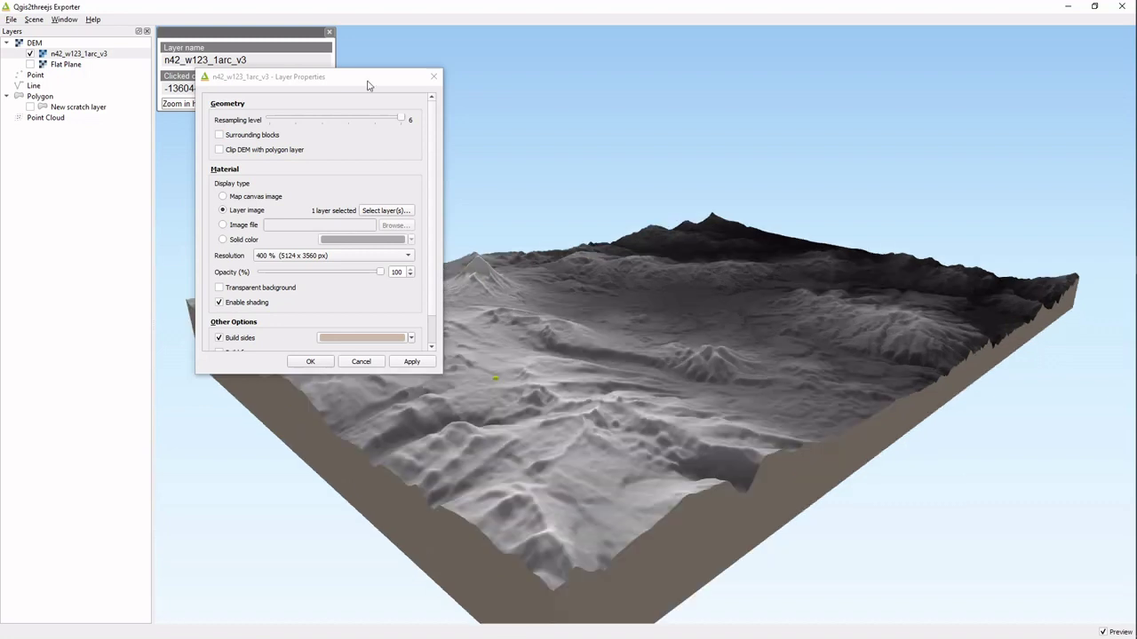
left_click_drag(368, 85, 392, 167)
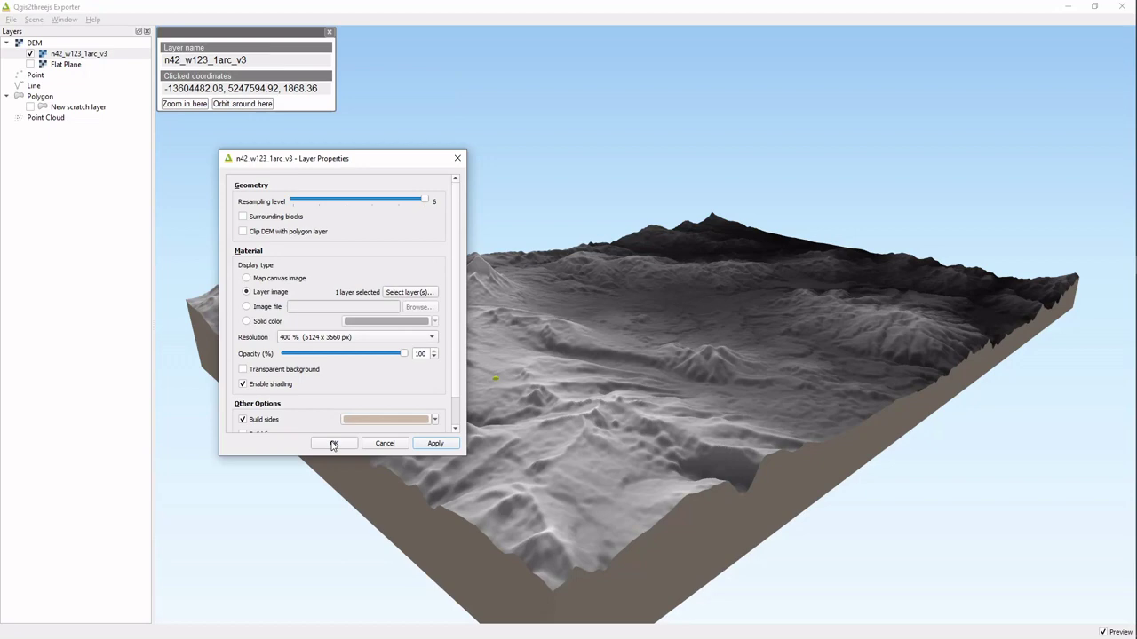
left_click(334, 443)
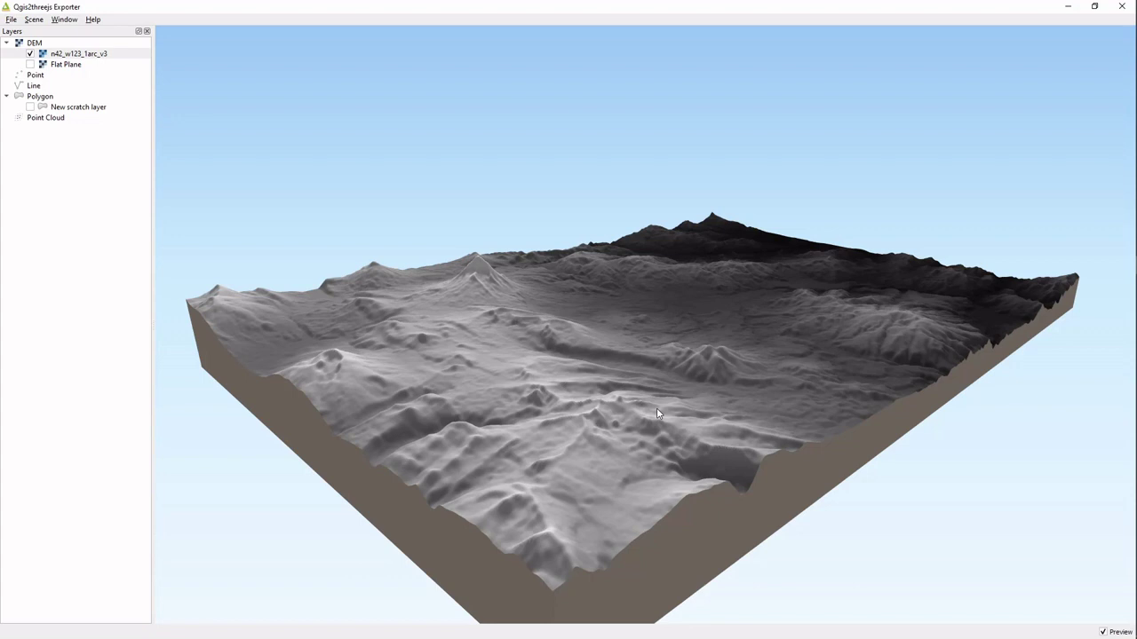
- Choose Orbit as the scene's control mode and view the whole terrain from another side
left_click(34, 20)
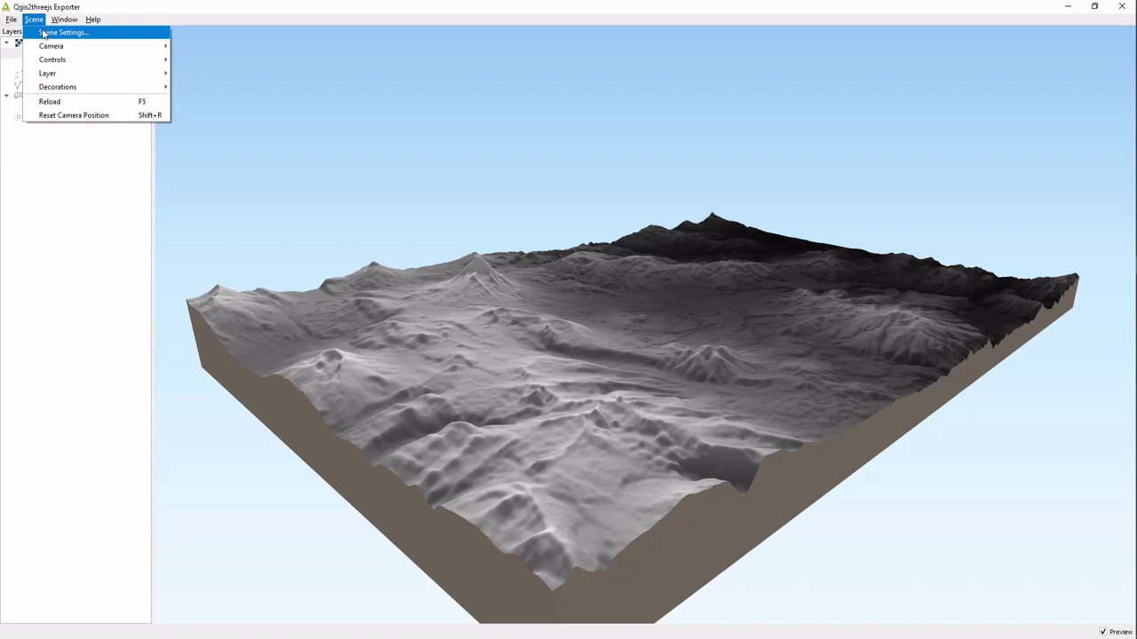
mouse_move(50, 62)
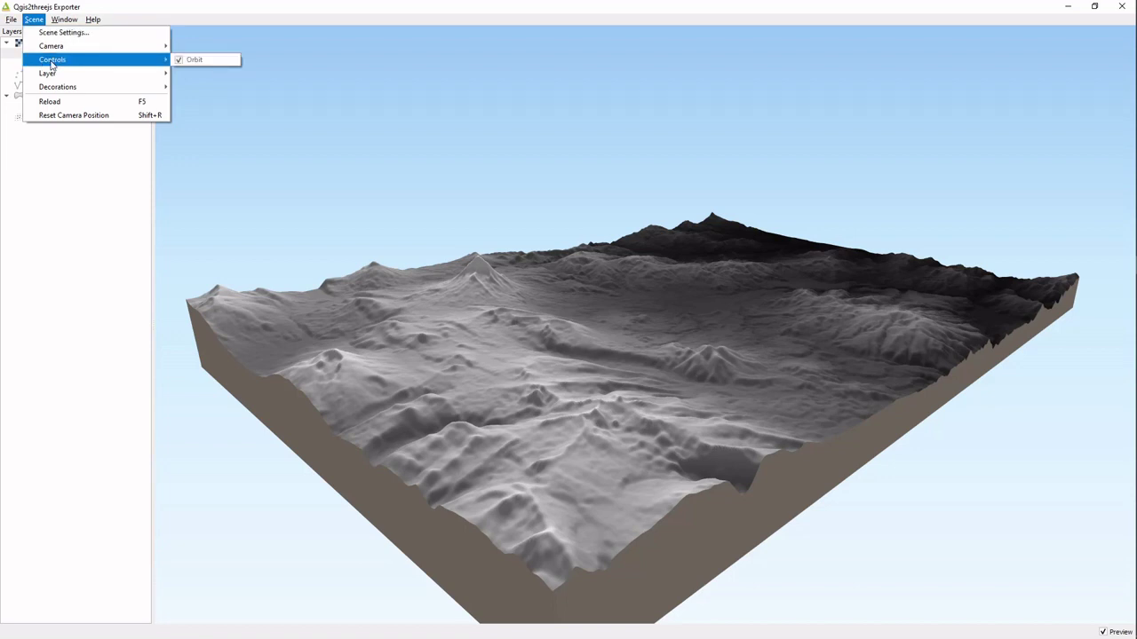
left_click(193, 60)
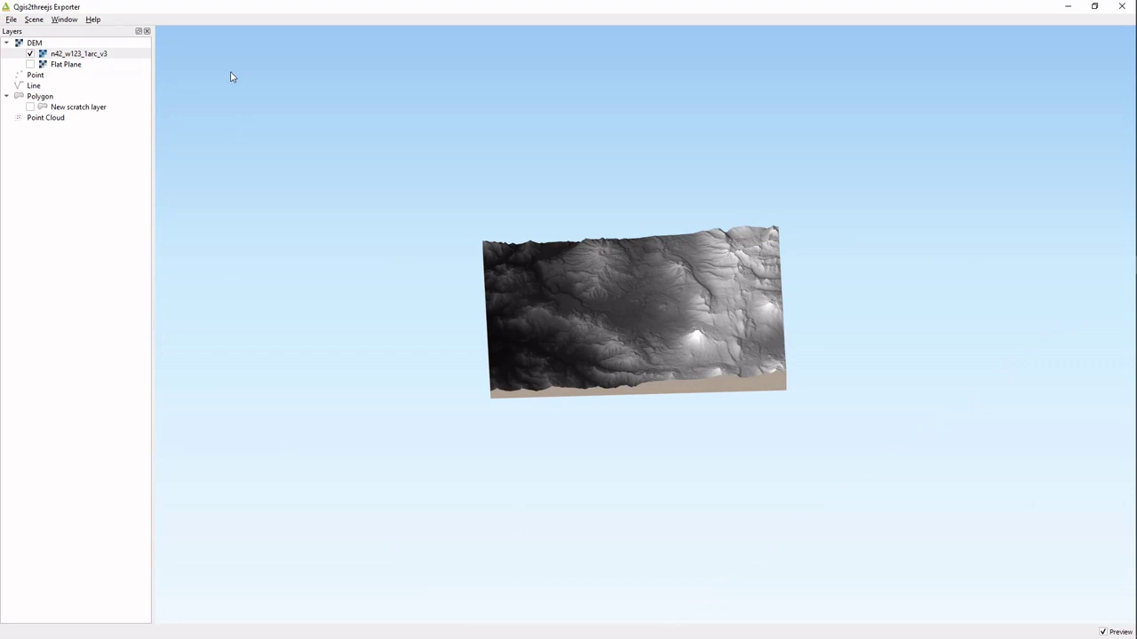
left_click_drag(231, 77, 571, 384)
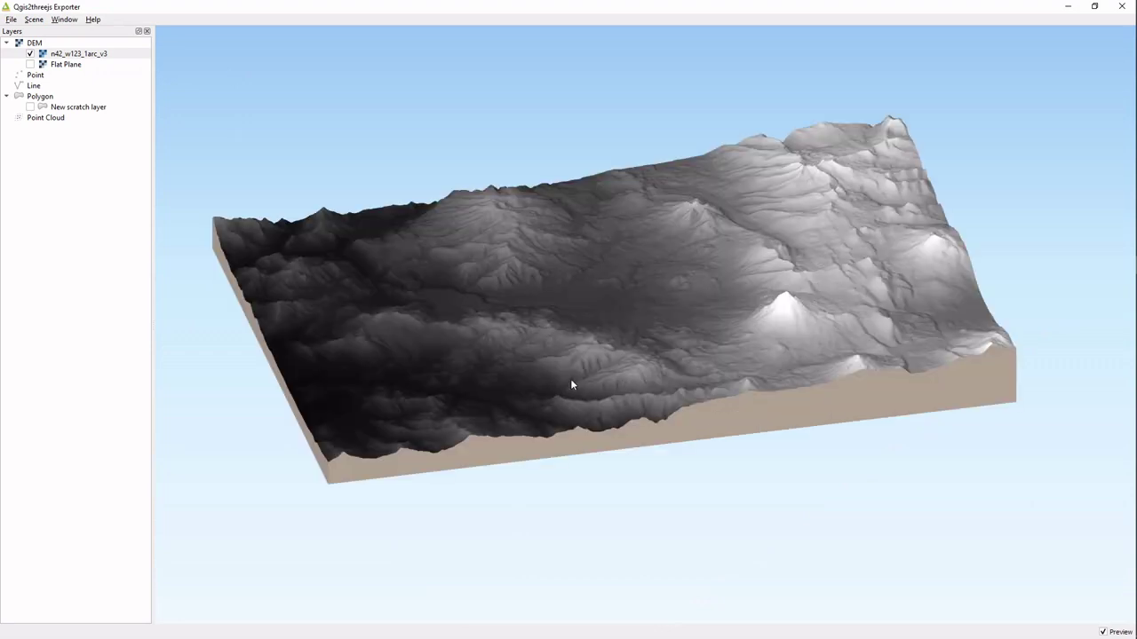
- Enable the north arrow decoration in its red colour and check it by orbiting the terrain
left_click(34, 18)
mouse_move(67, 75)
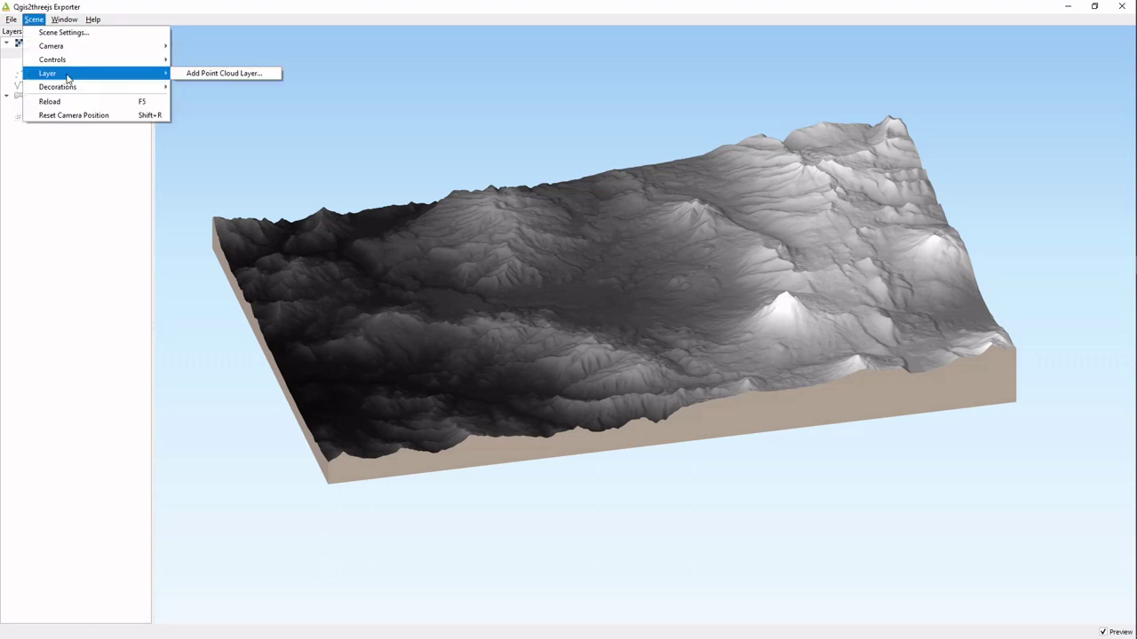
left_click(209, 87)
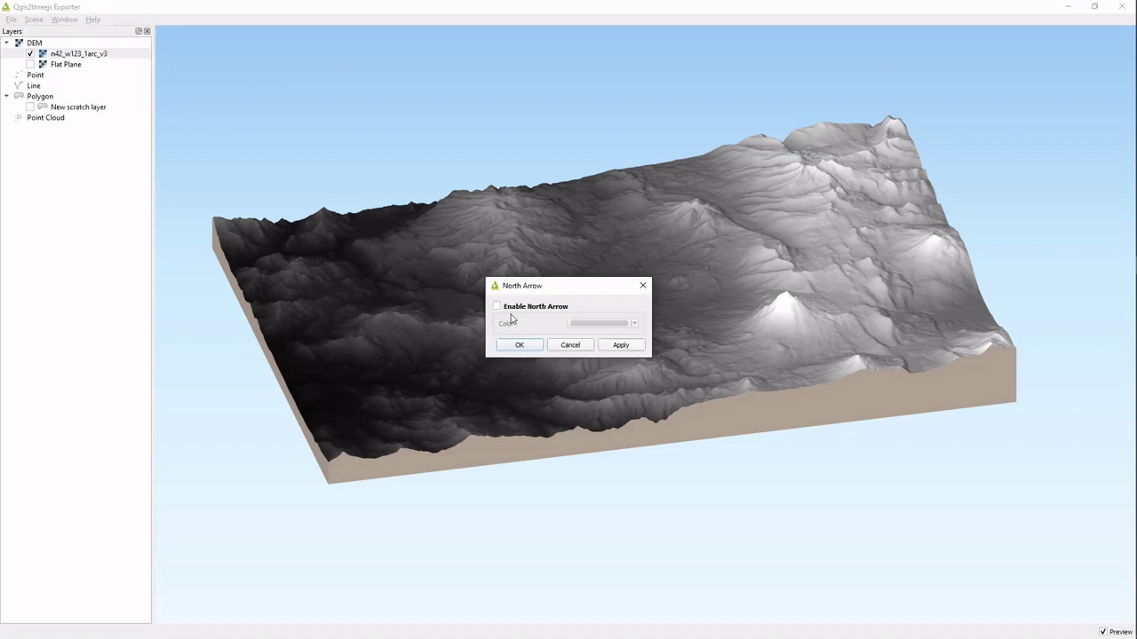
left_click(497, 306)
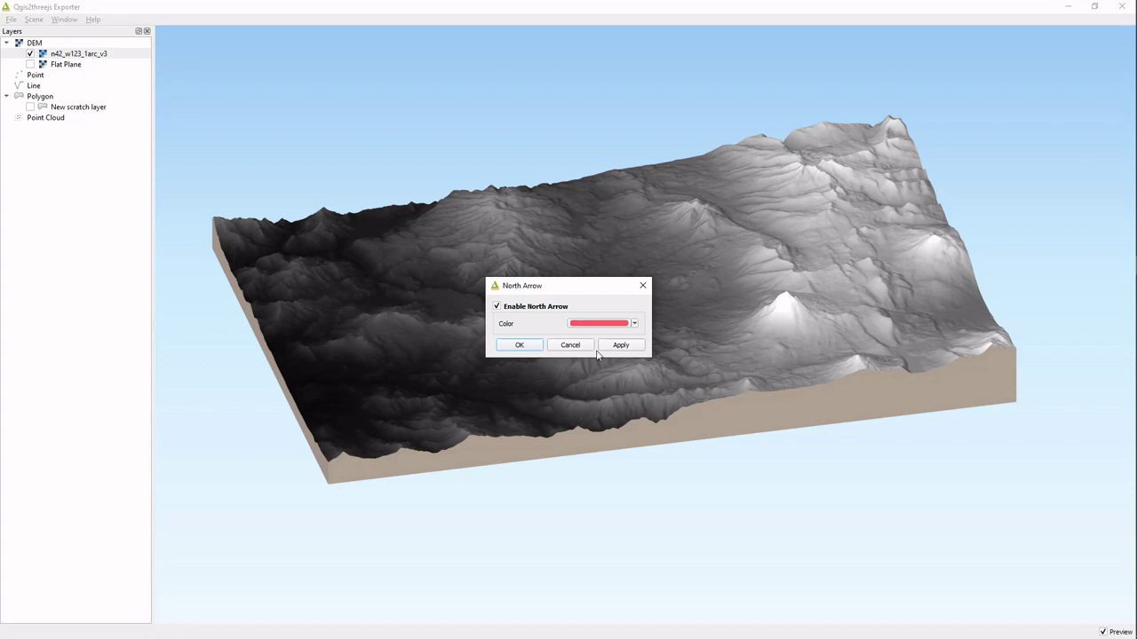
left_click(519, 344)
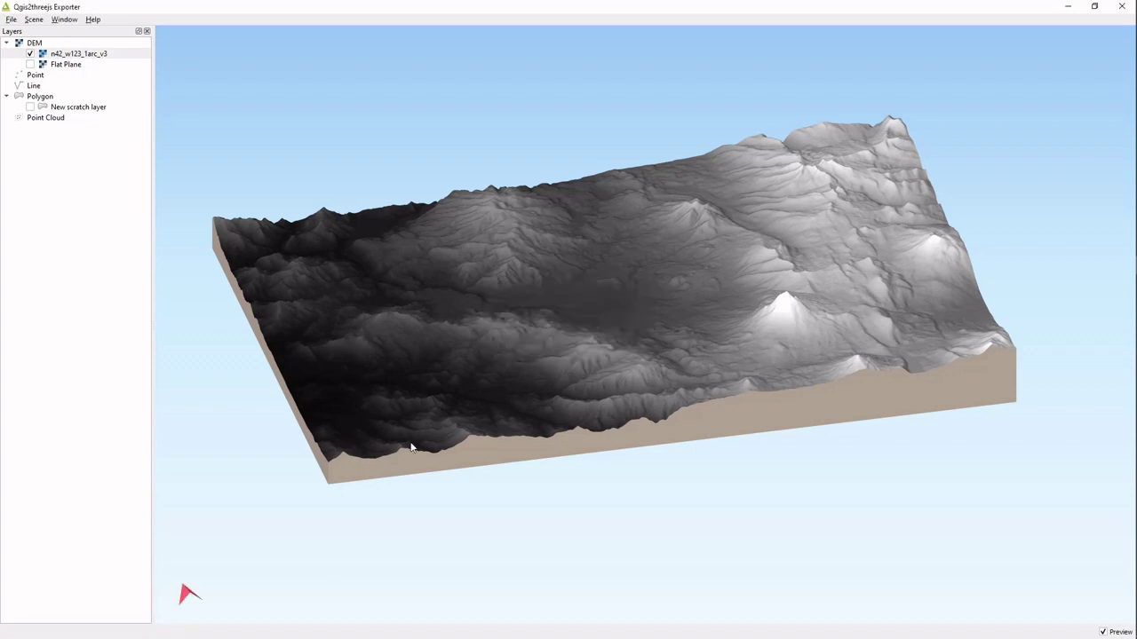
left_click_drag(411, 446, 543, 316)
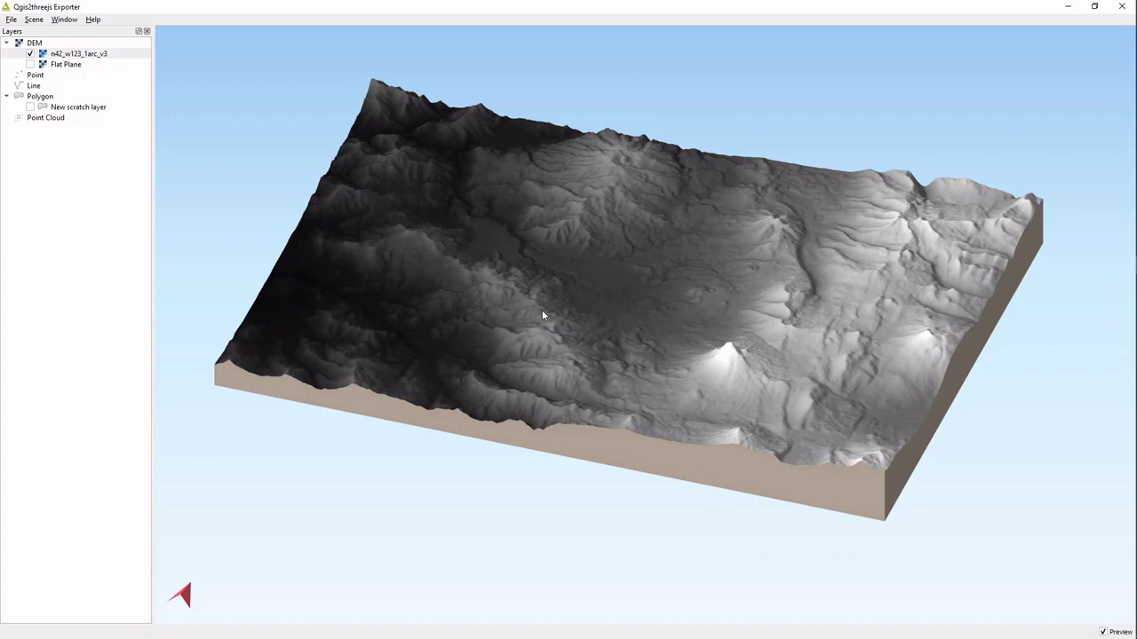
- Reset the camera position and orbit the terrain to view it from another side
left_click(33, 19)
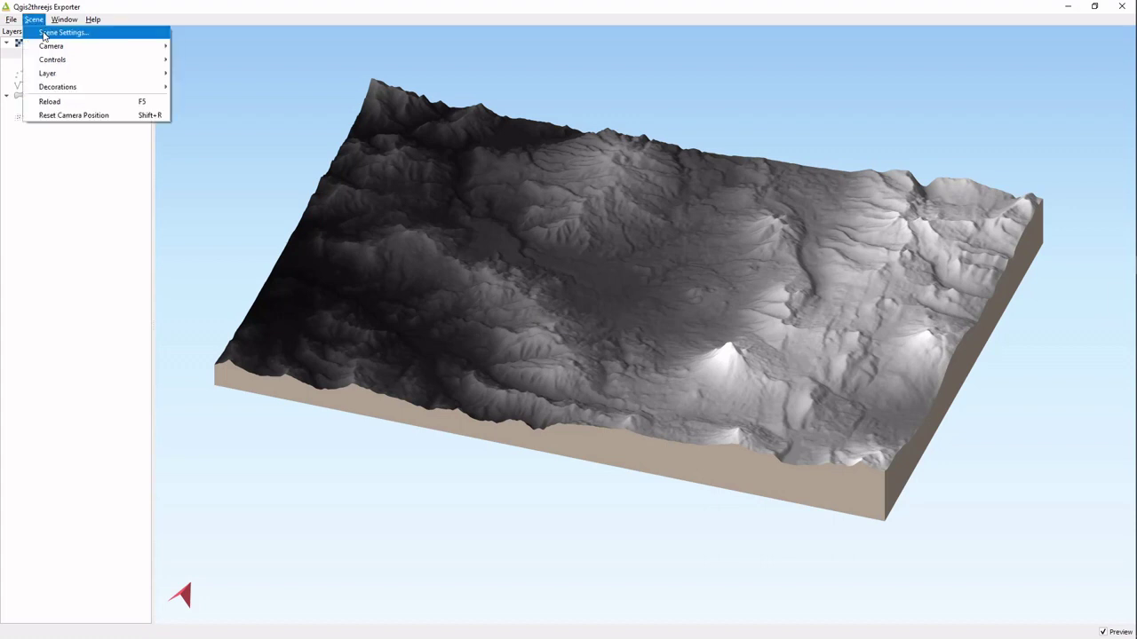
left_click(74, 115)
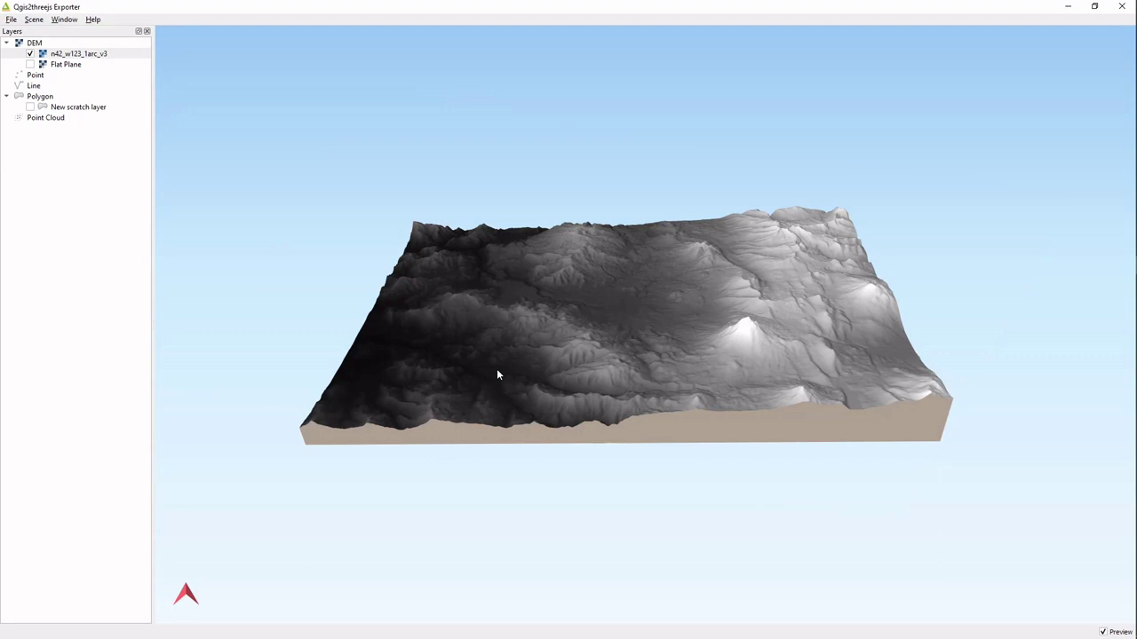
left_click_drag(497, 374, 610, 308)
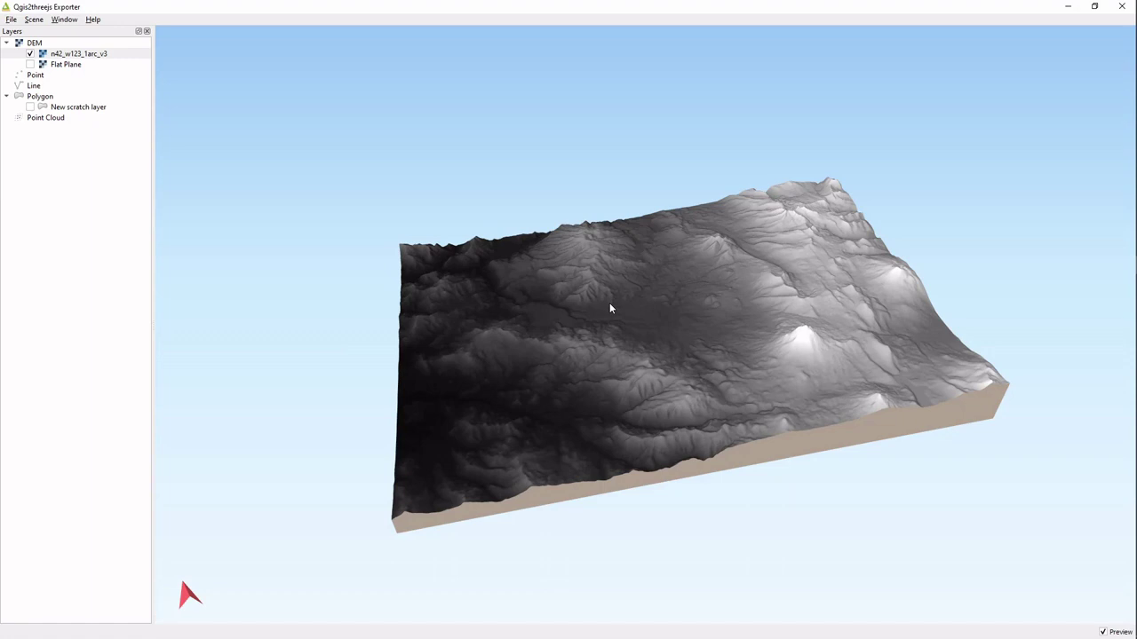
left_click_drag(610, 308, 1081, 16)
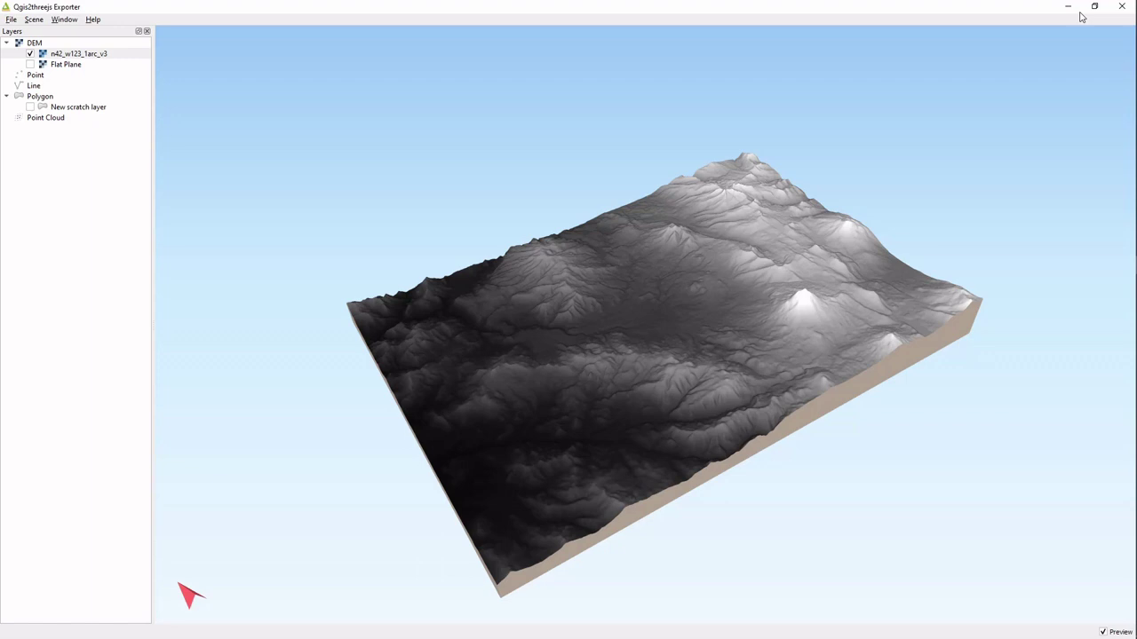
- Switch to QGIS, style n42_w123_1arc_v3 as Singleband pseudocolor with classified continuous values, and view the recoloured terrain in the Qgis2threejs Exporter
left_click(1068, 7)
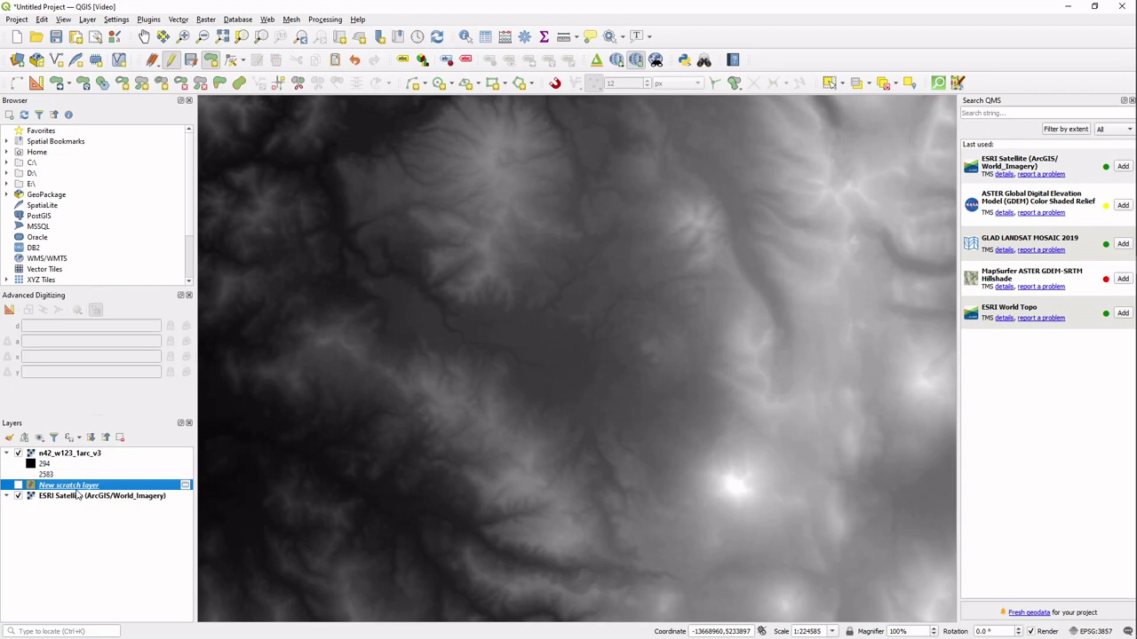
double_click(70, 453)
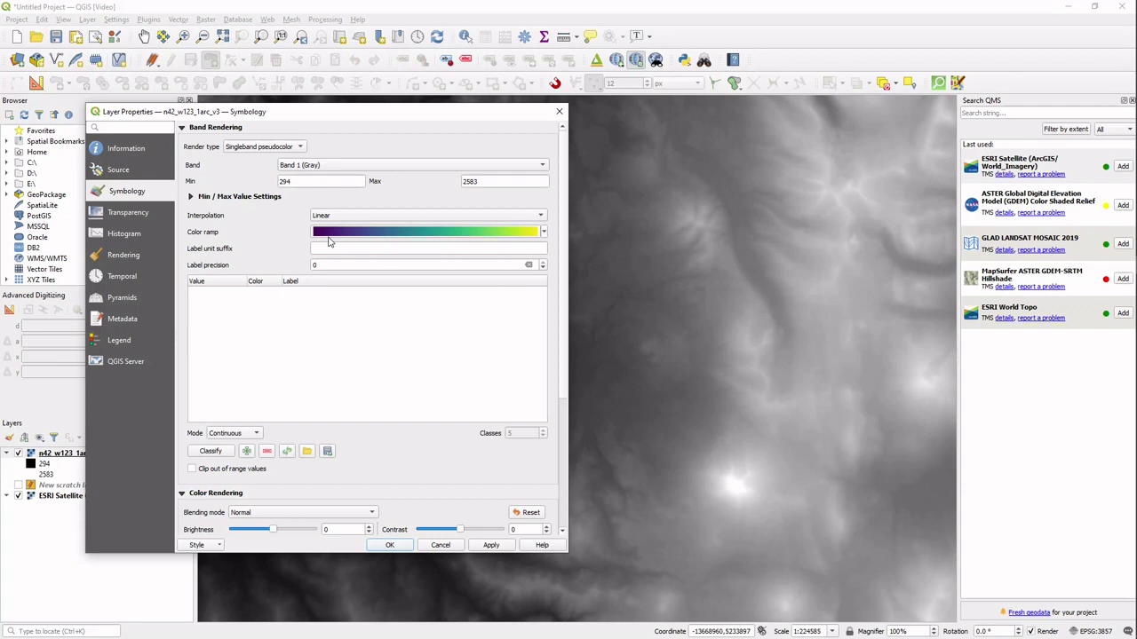
left_click(211, 450)
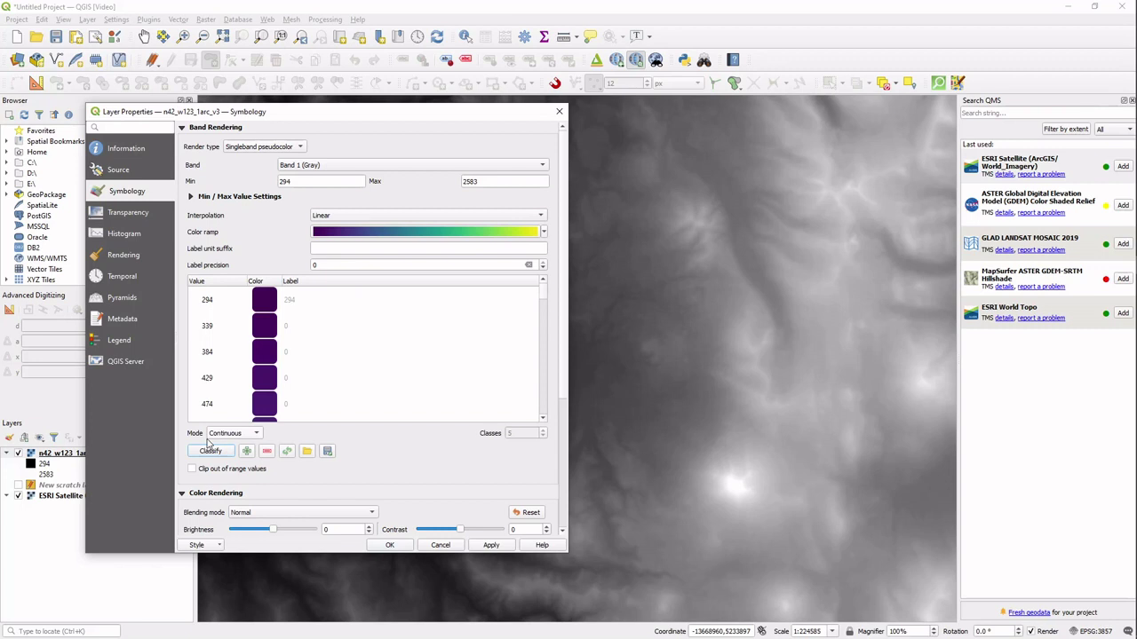
left_click_drag(355, 111, 228, 68)
left_click(364, 503)
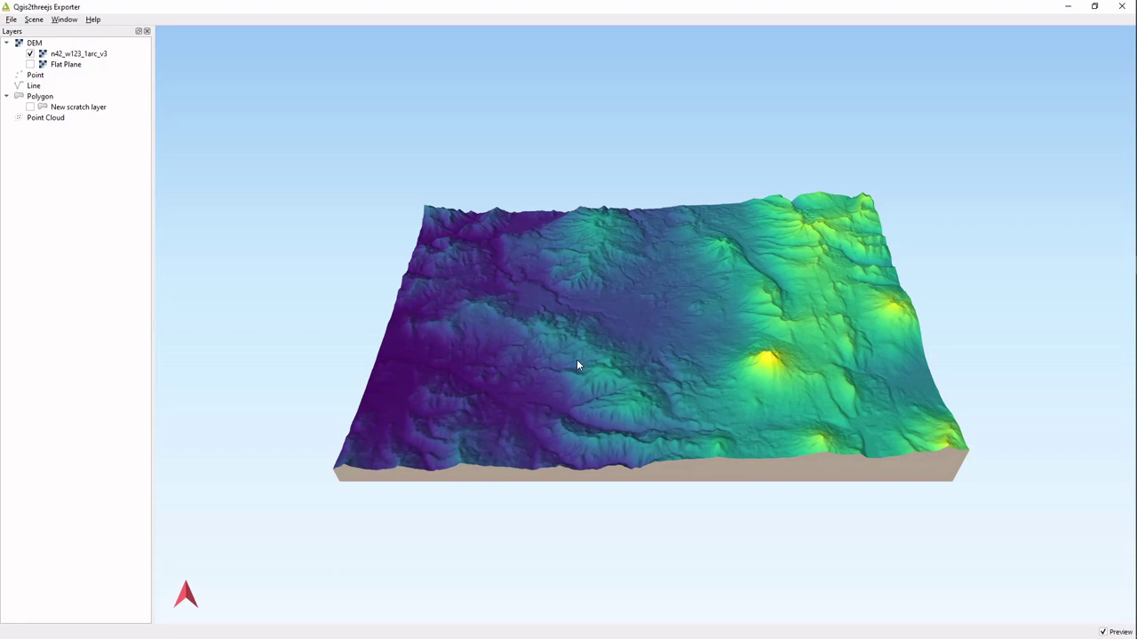
left_click_drag(576, 360, 294, 157)
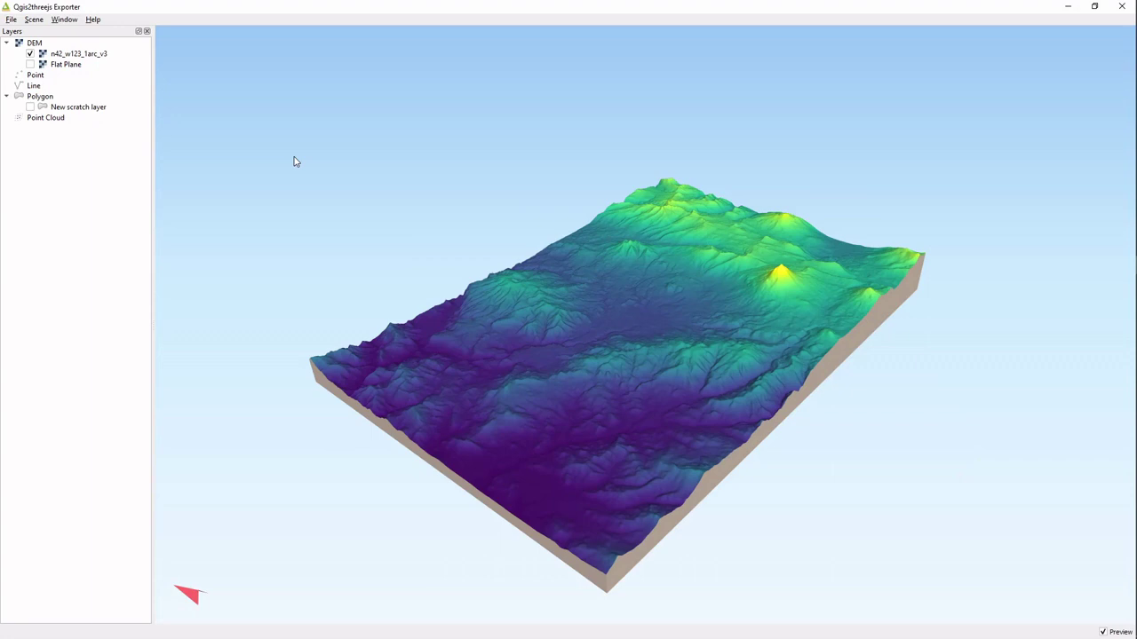
- Start exporting the scene to the web and look through the available templates, keeping 3D Viewer
left_click(33, 19)
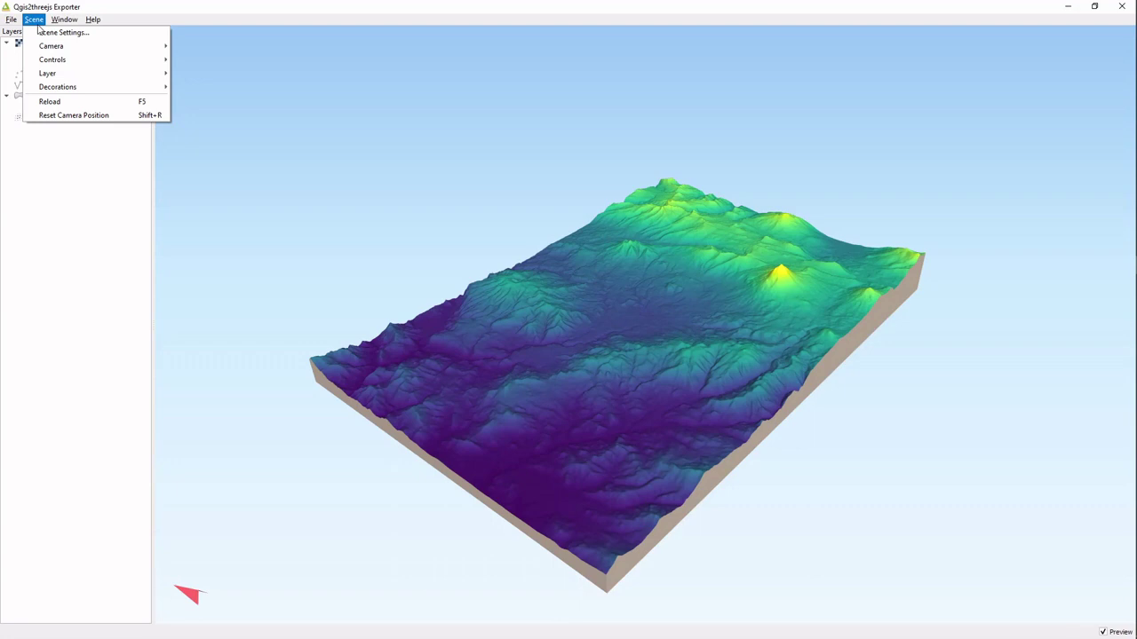
mouse_move(10, 20)
mouse_move(53, 46)
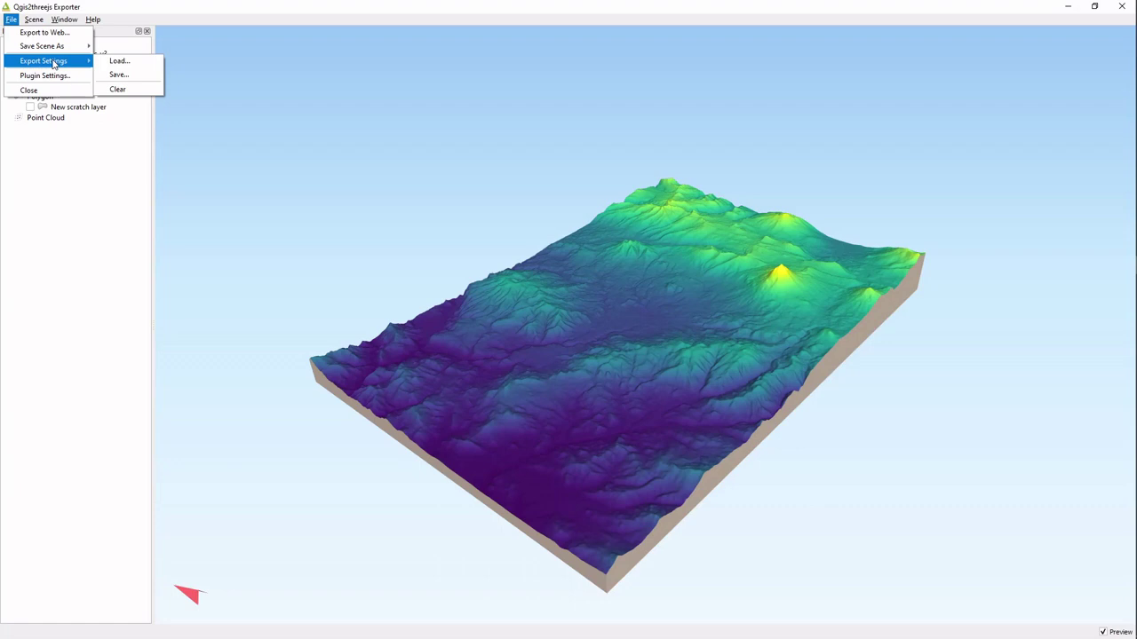
left_click(44, 32)
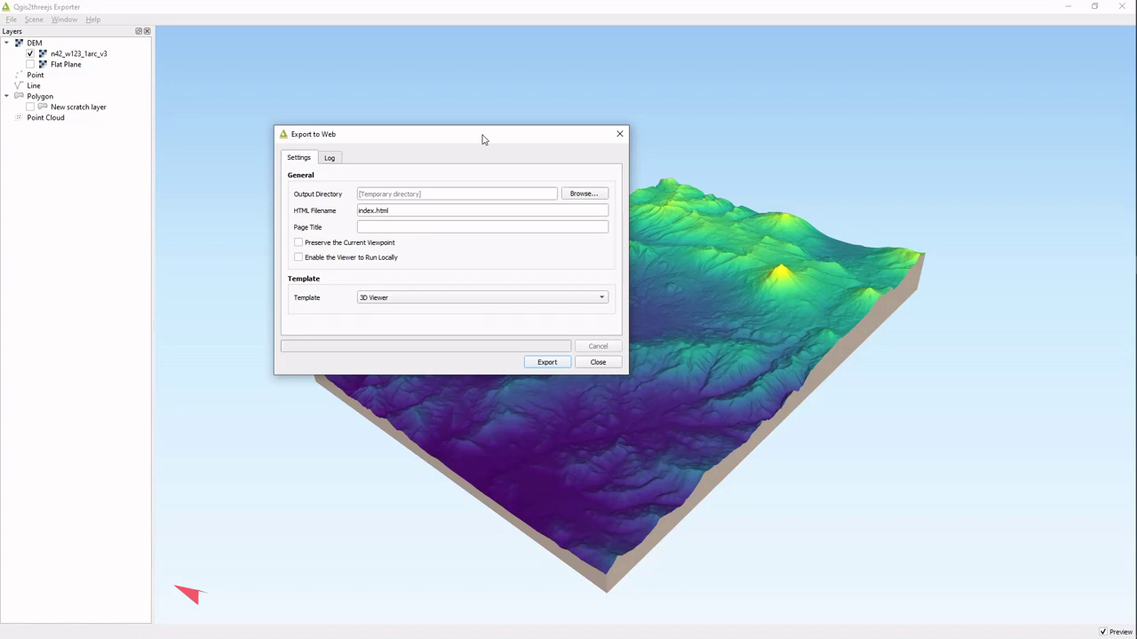
left_click_drag(483, 140, 421, 101)
left_click(373, 256)
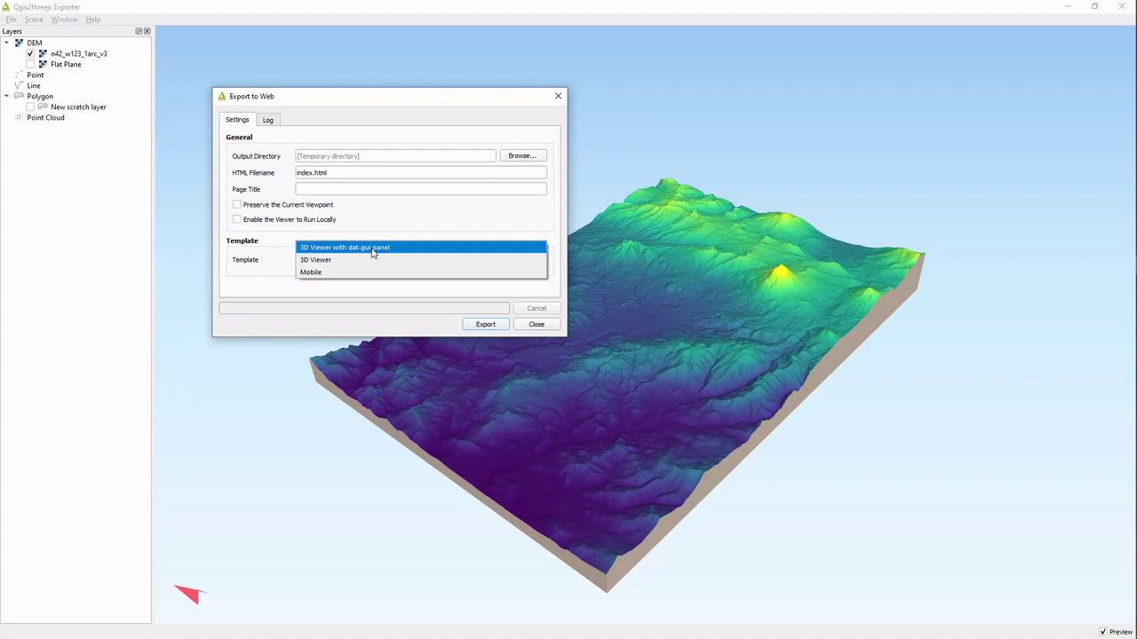
left_click(373, 259)
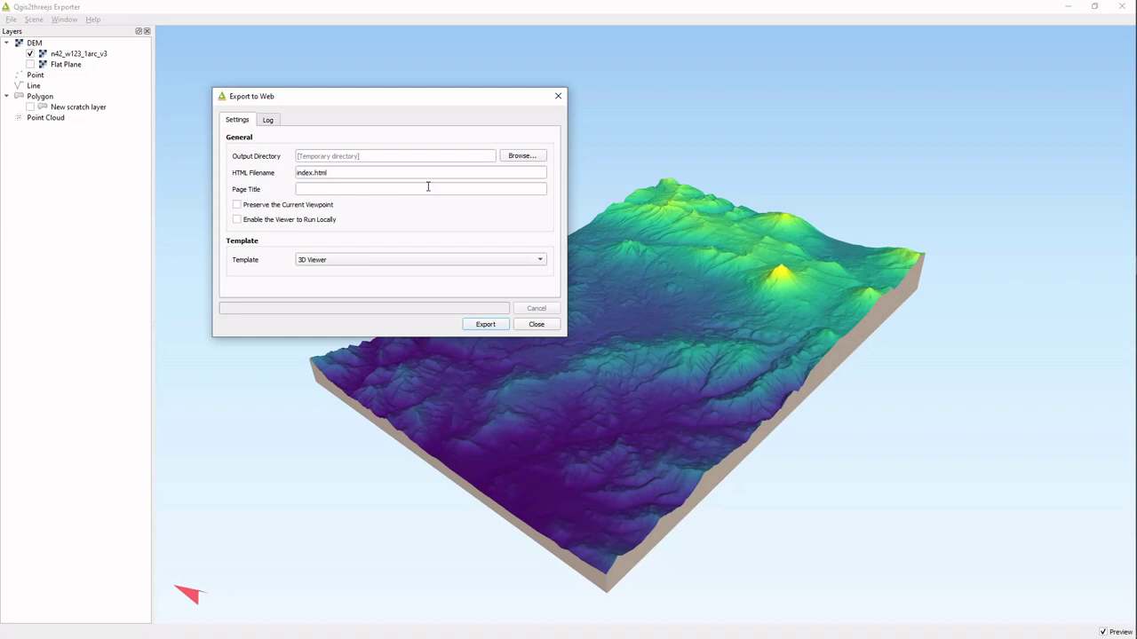
- Name the exported HTML file craterlake.html and give the page the title Crater Lake
double_click(307, 173)
type("crater")
type("lake")
left_click(319, 189)
type("Crater Lake")
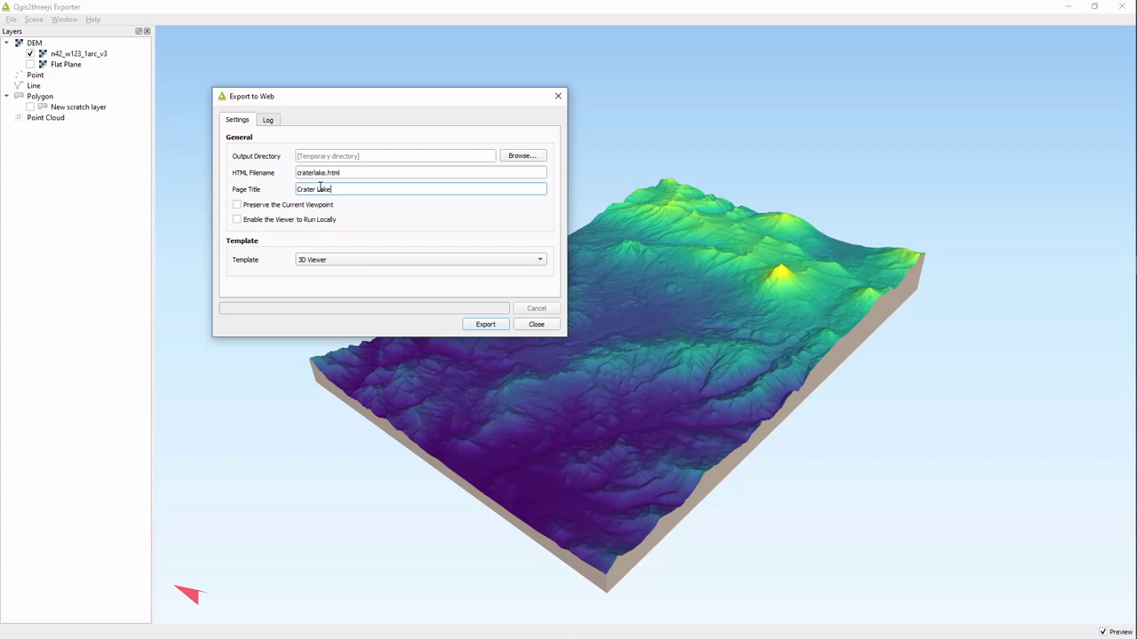
- Enable the viewer to run locally, choose the 3D Viewer with dat-gui panel template, and export the scene
left_click(330, 219)
scroll(426, 259, "down", 1)
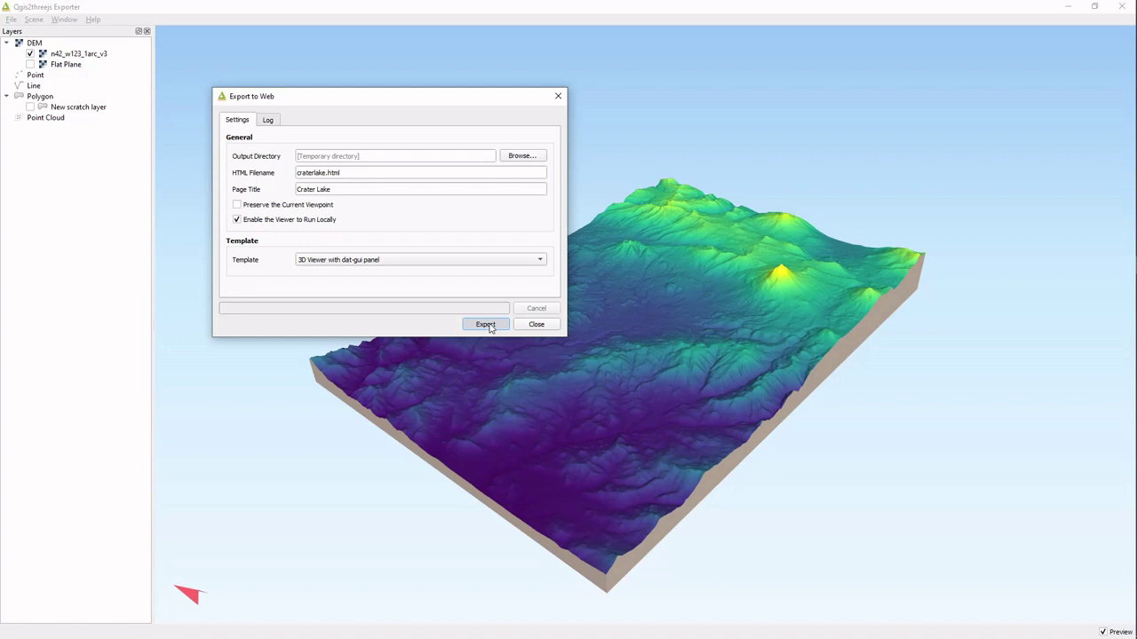
left_click(486, 324)
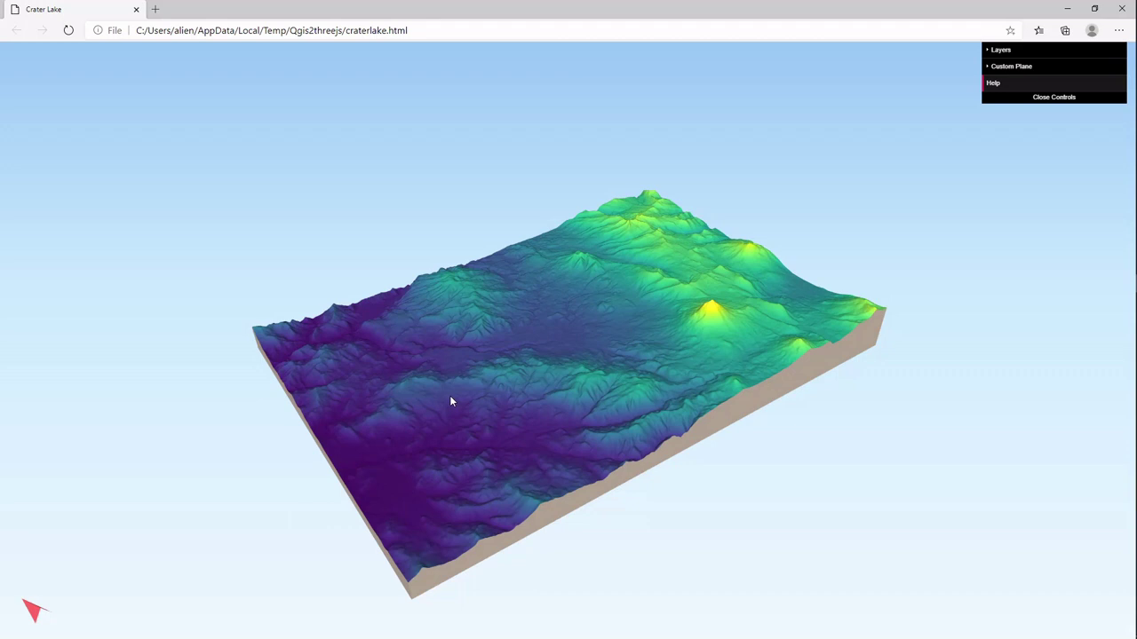
- Inspect the exported terrain and its DEM layer controls in the browser, and view the scene again in the Qgis2threejs Exporter
left_click_drag(450, 401, 523, 389)
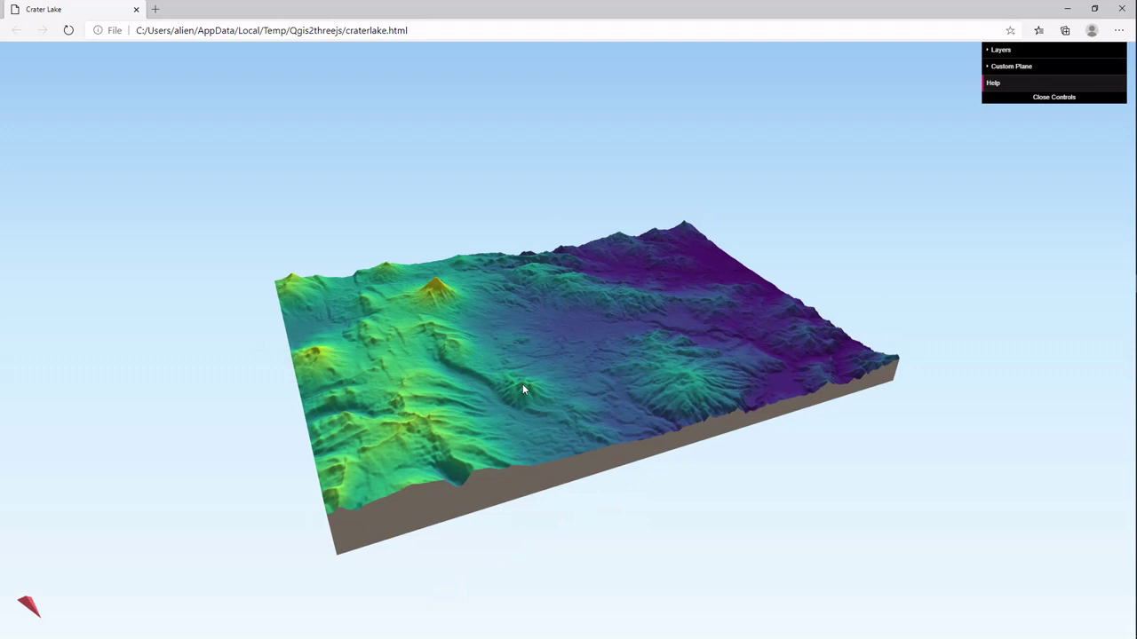
left_click(999, 50)
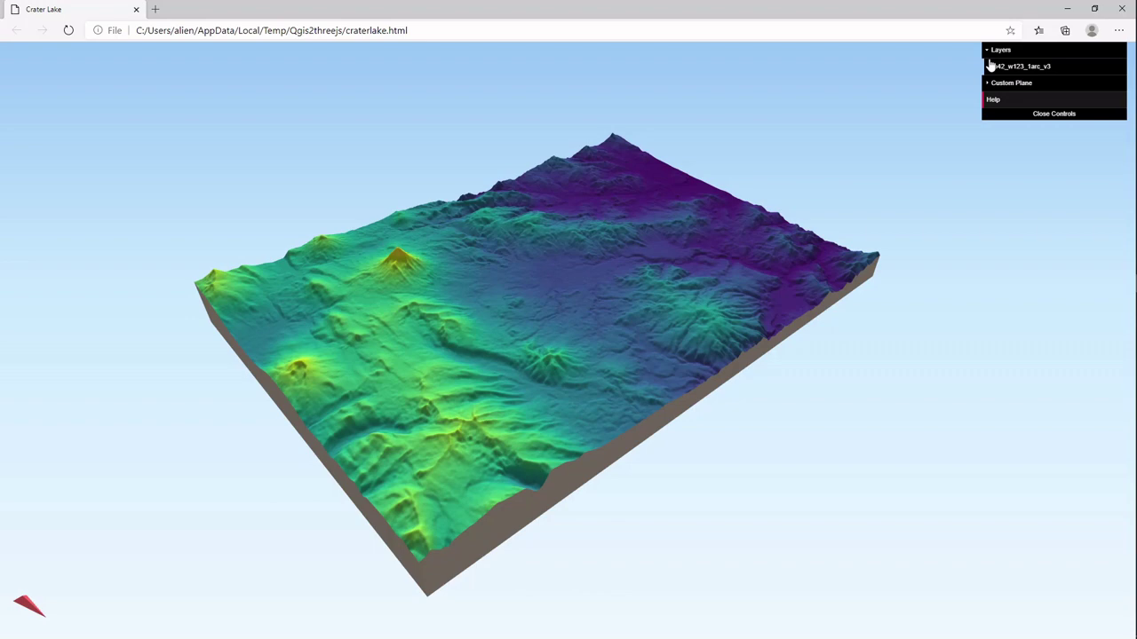
left_click(989, 66)
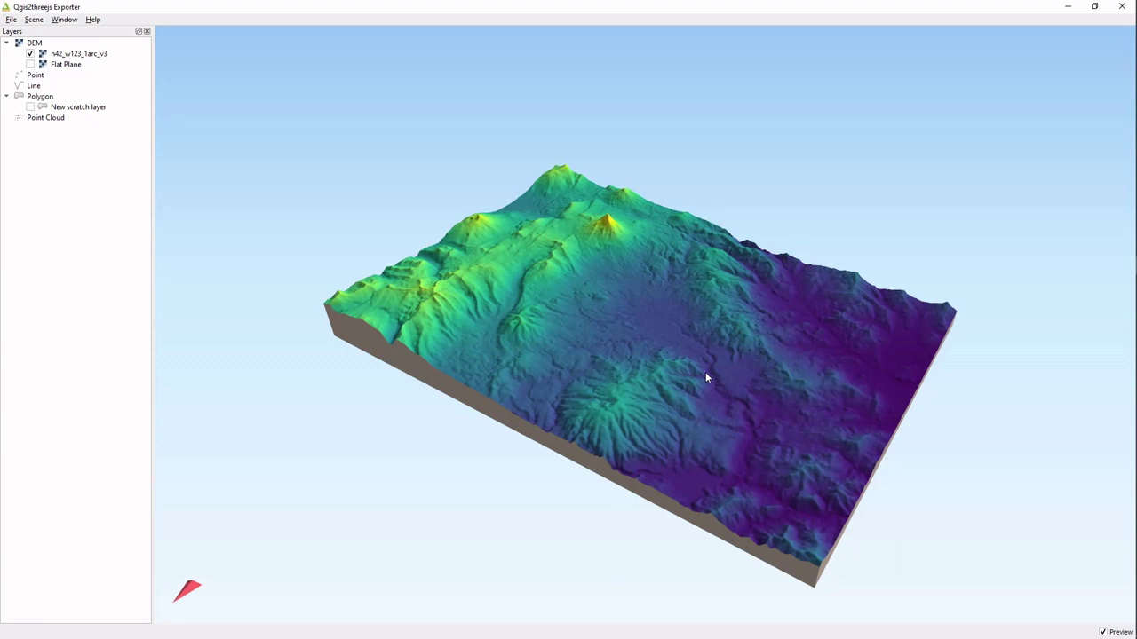
left_click_drag(705, 377, 751, 130)
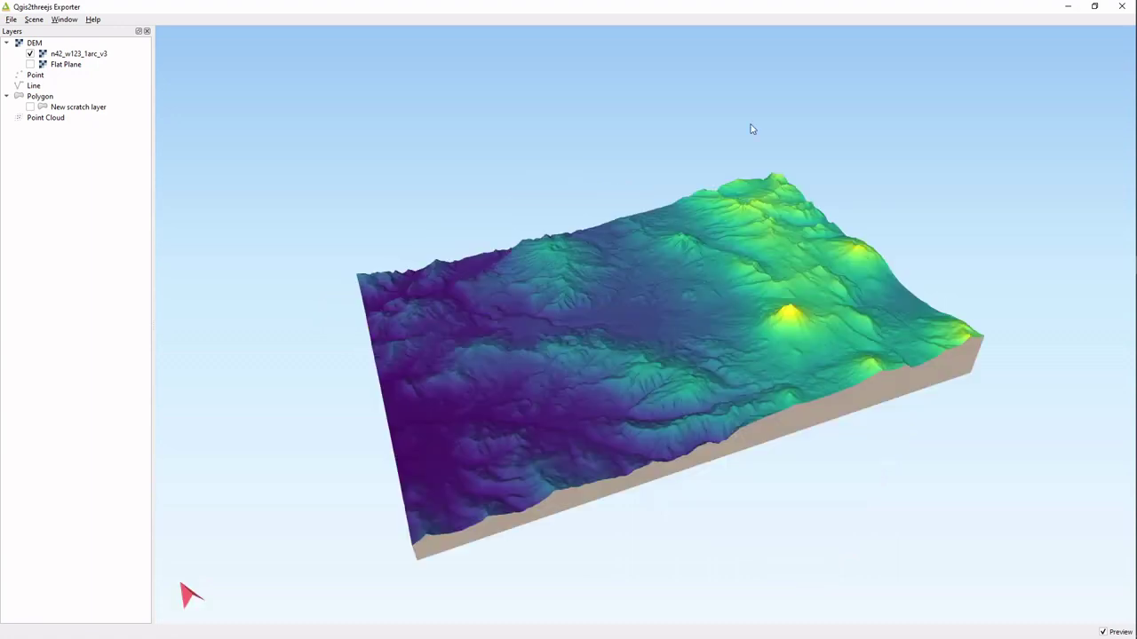